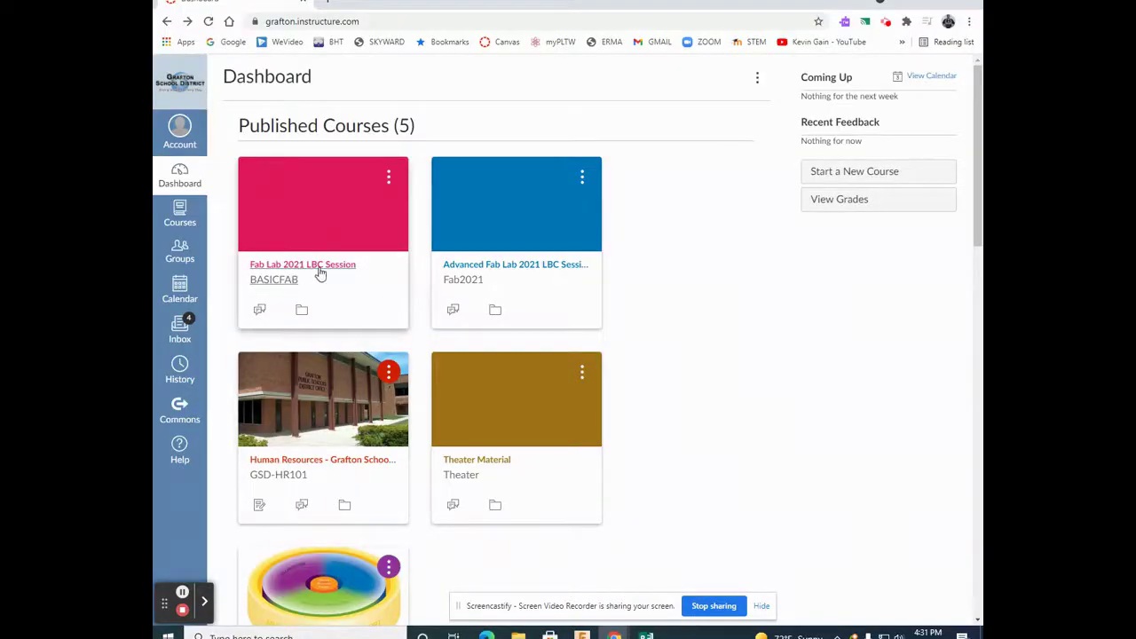
Step: Download the 24 x 18 Publisher Template (HP DesignJet T520) from the Fab Lab course modules
click(322, 223)
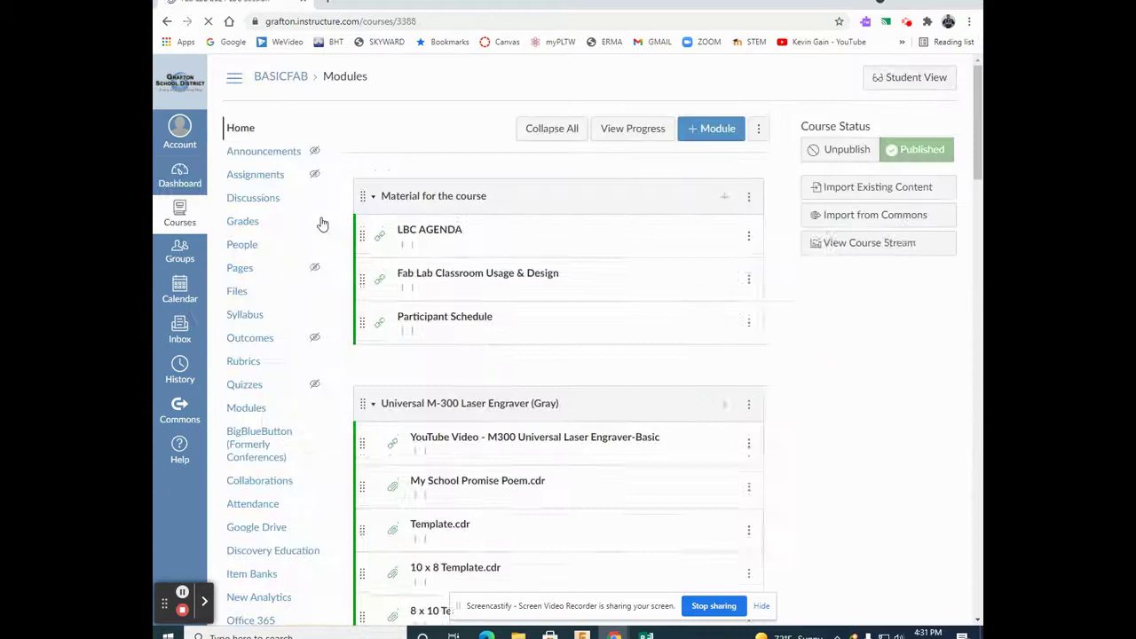
drag(977, 98, 978, 502)
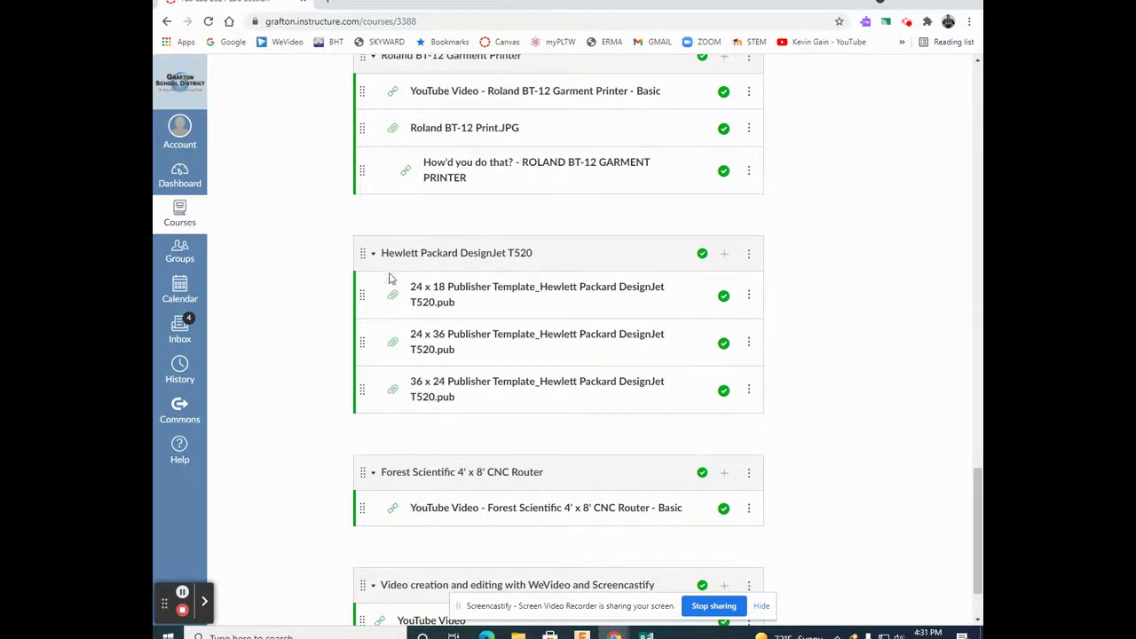
click(449, 293)
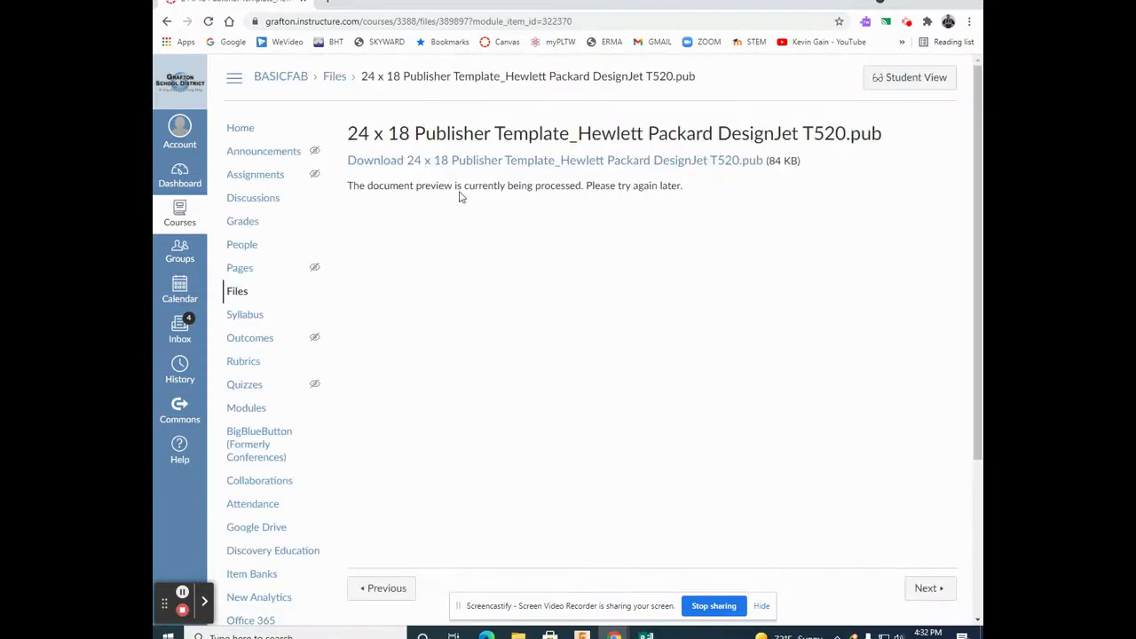
click(404, 168)
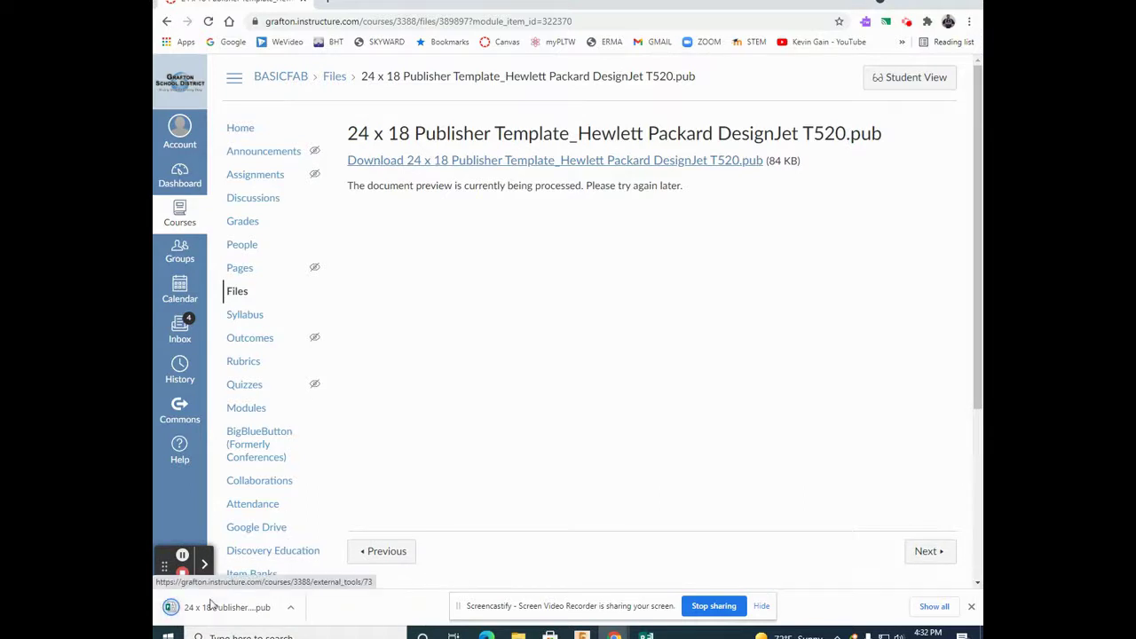
Step: Open the downloaded 24 x 18 template in Publisher, maximize it, then minimize the window
click(290, 608)
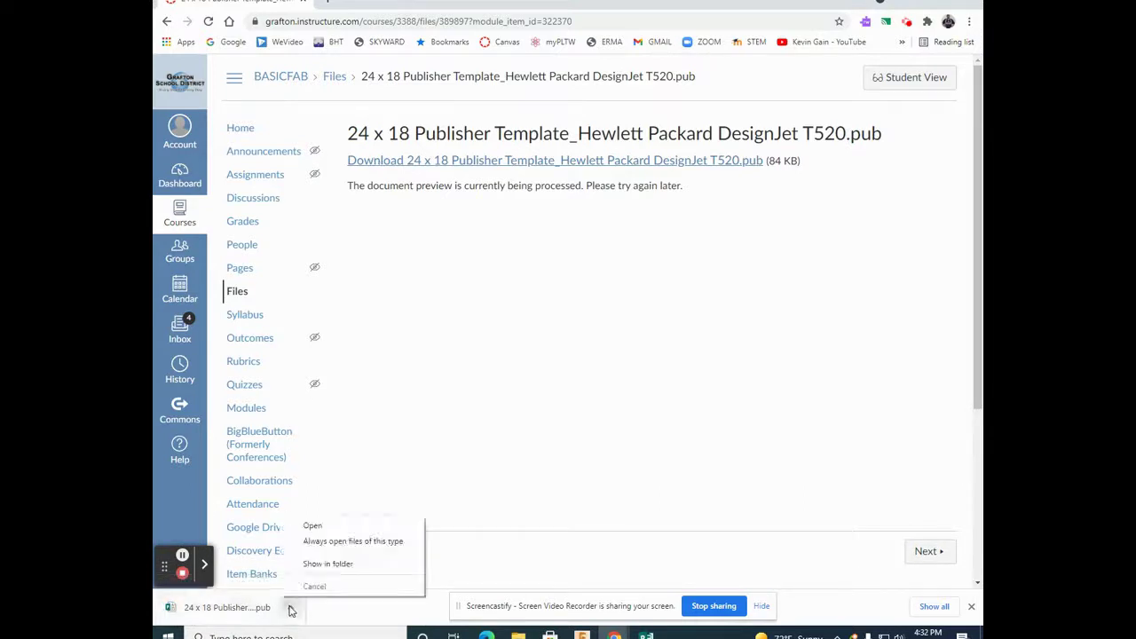
click(313, 526)
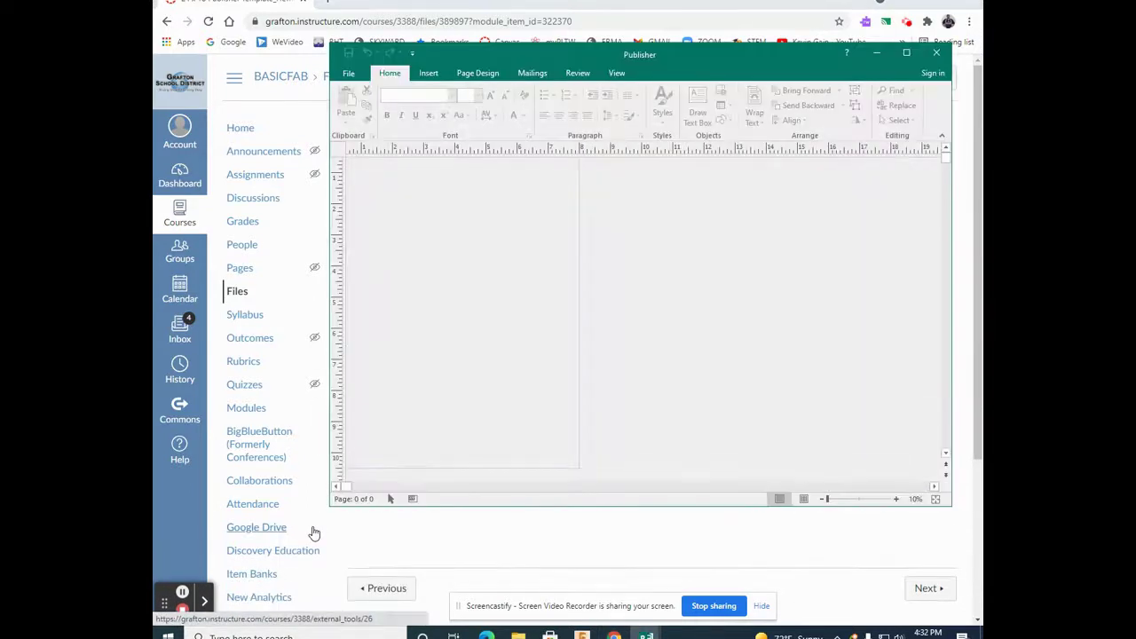
click(907, 53)
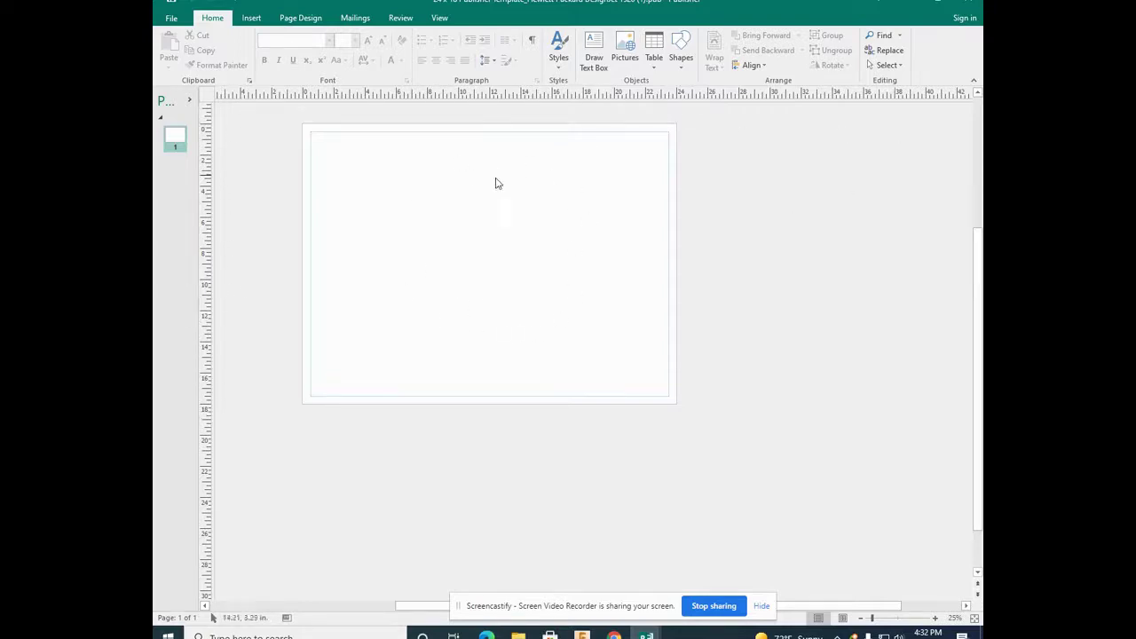
click(904, 3)
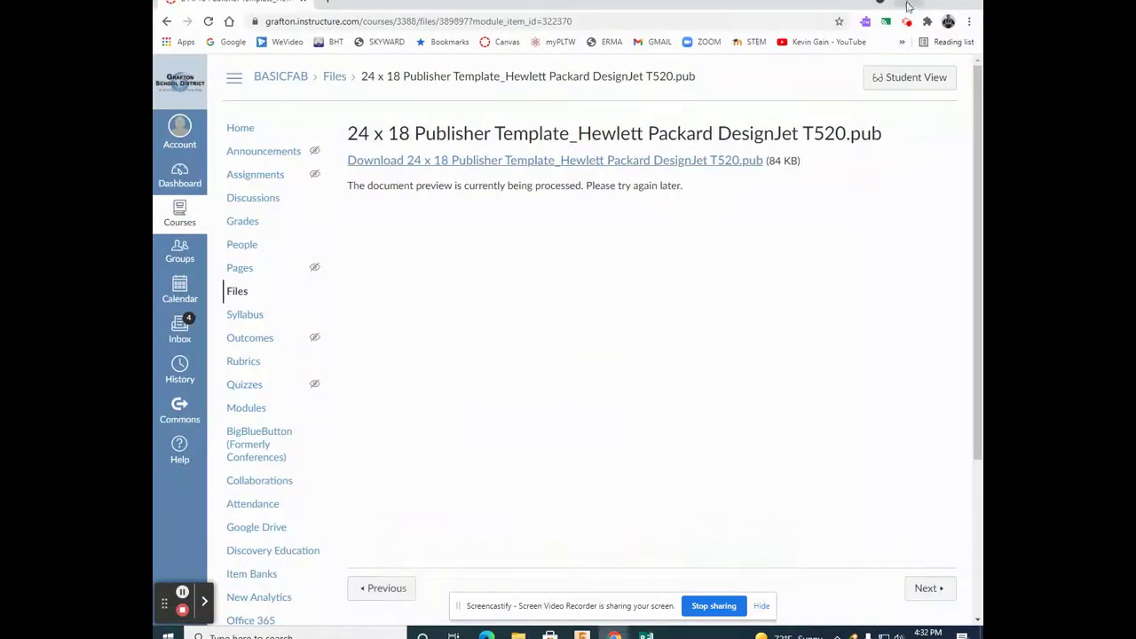
Step: Run a Google search for 'outstretched arms' in a new tab and show the image results
click(336, 5)
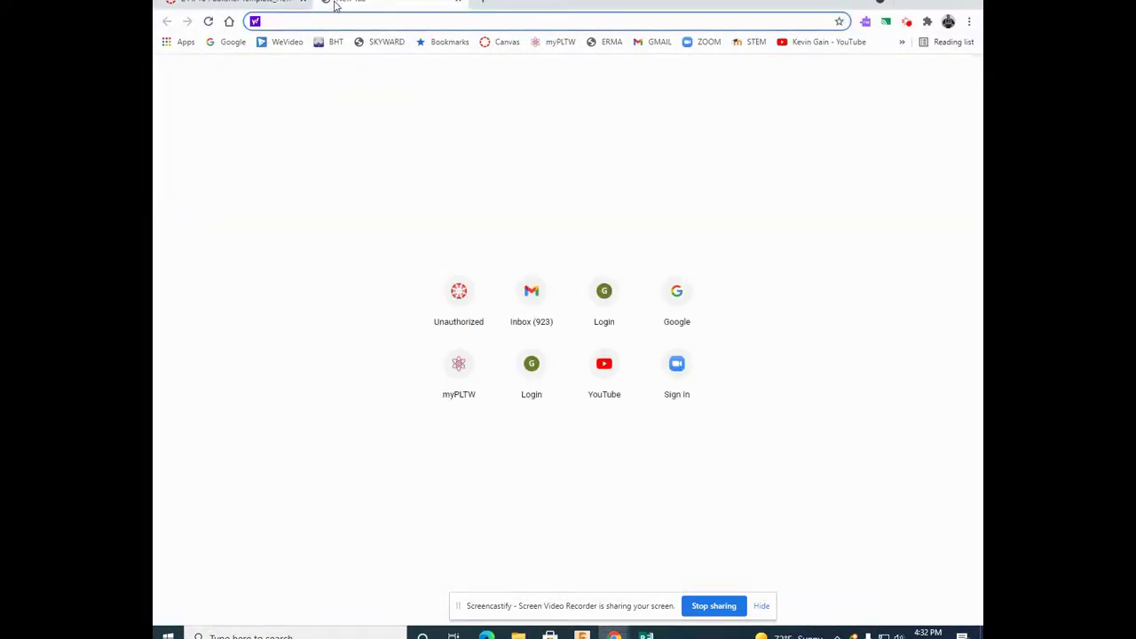
click(240, 42)
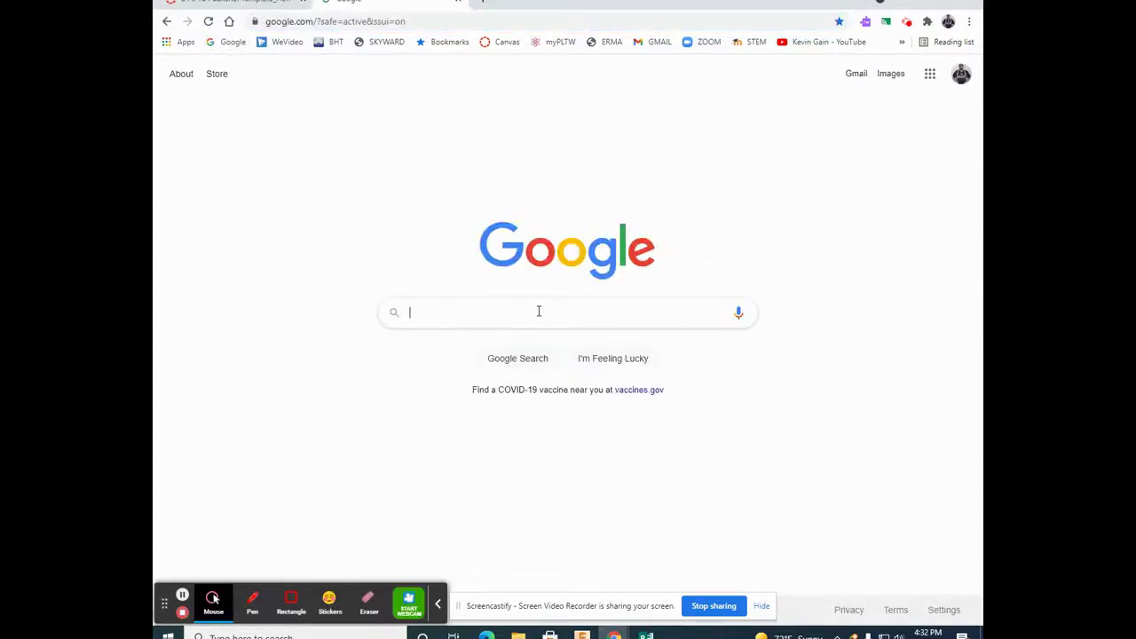
click(437, 604)
click(466, 317)
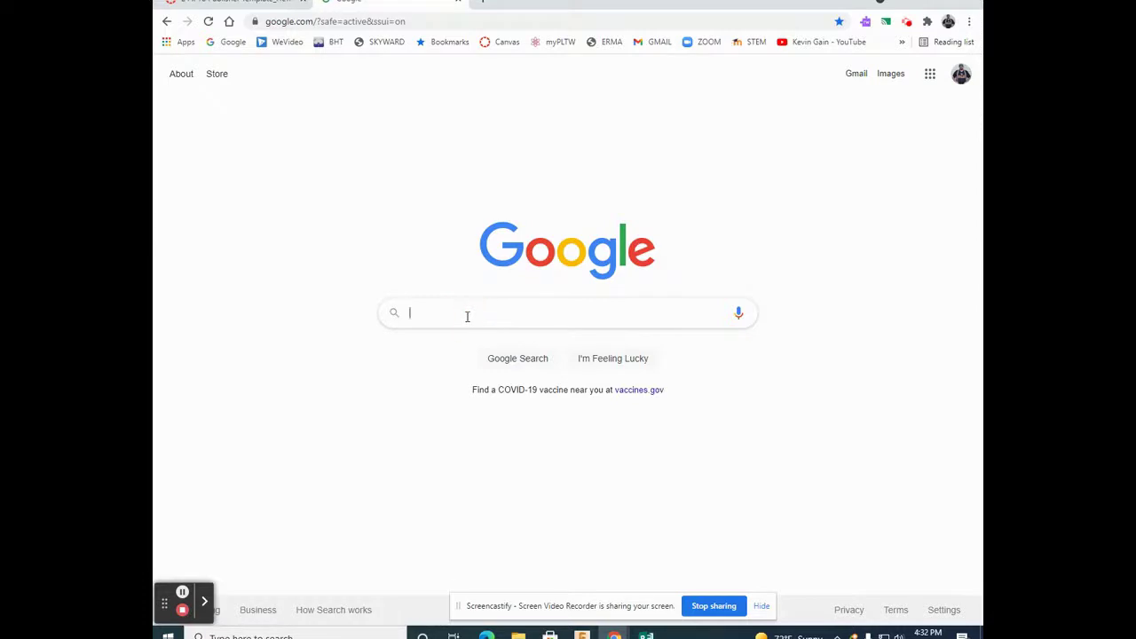
text(outstre)
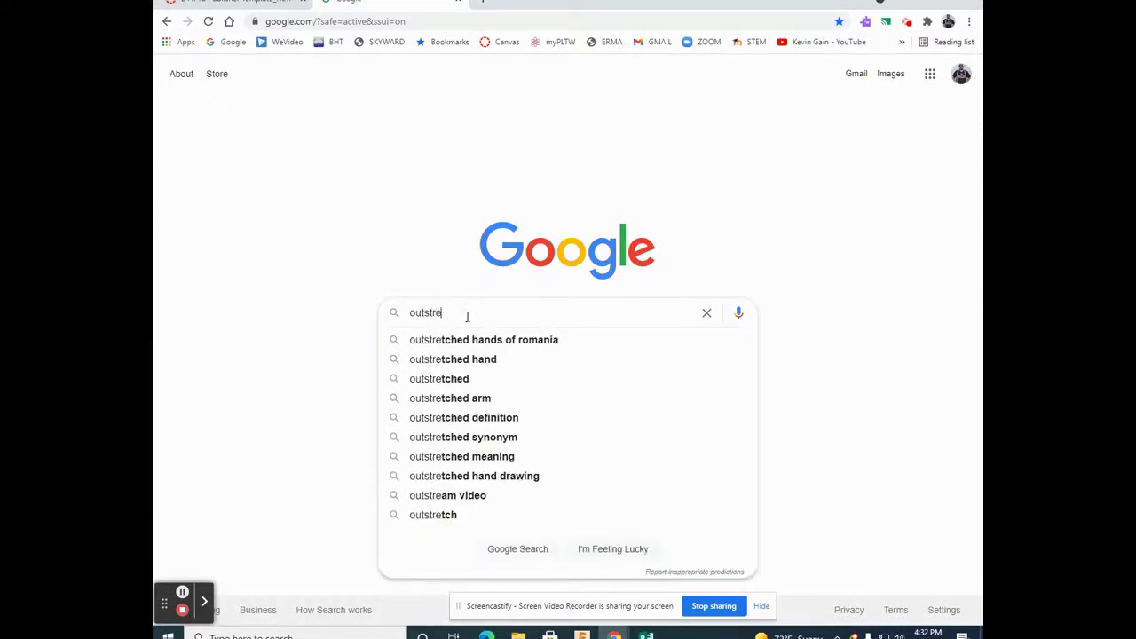
text(tched a)
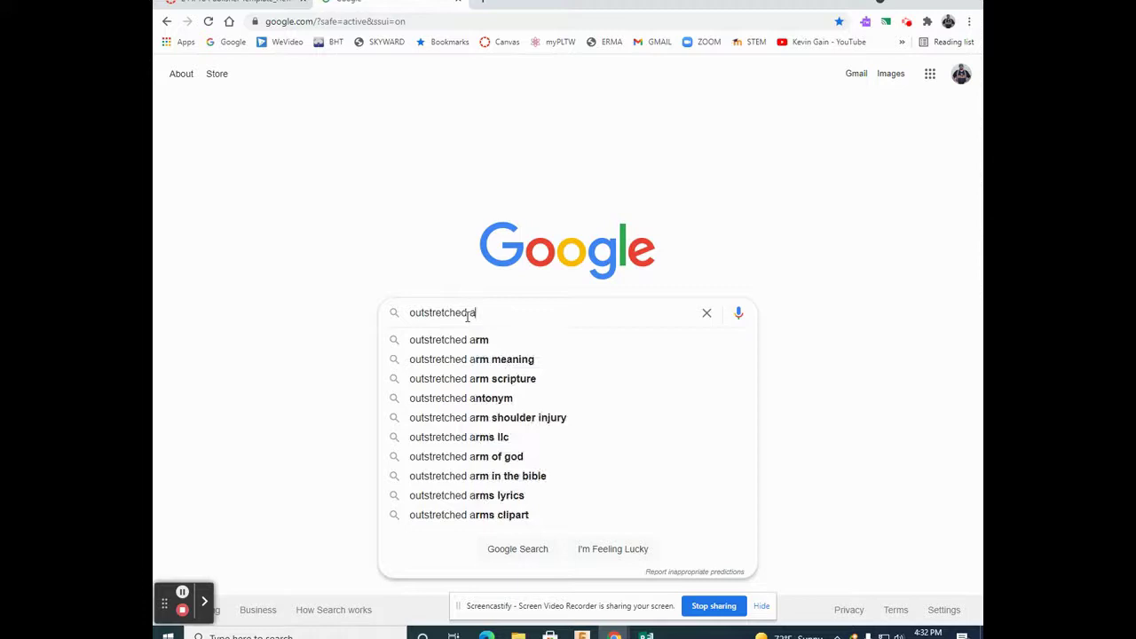
text(rms)
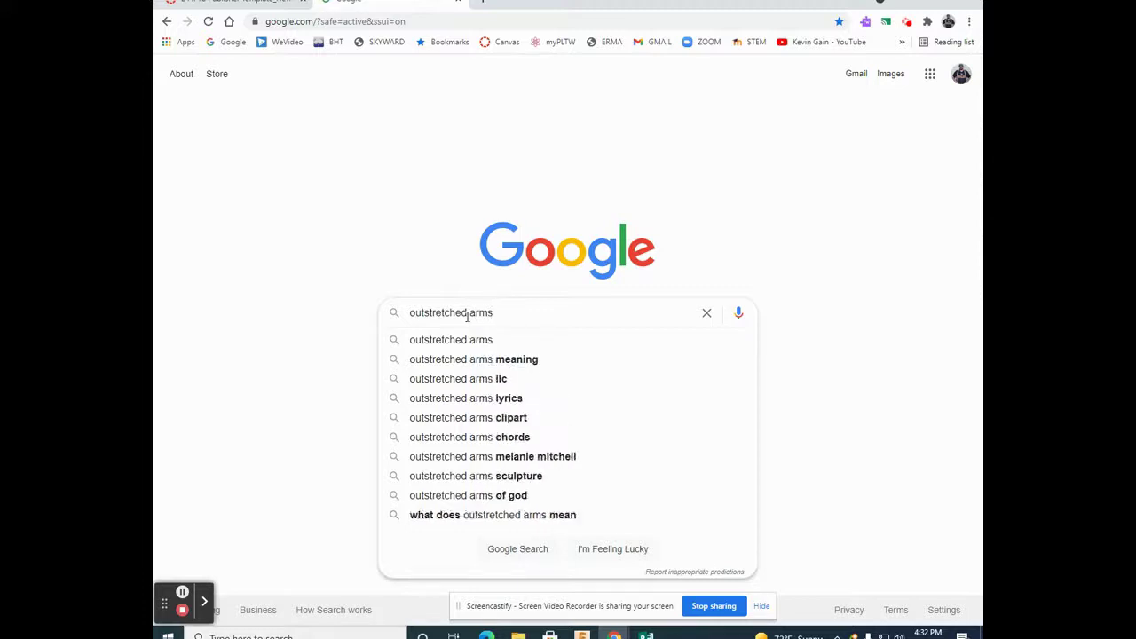
key(Return)
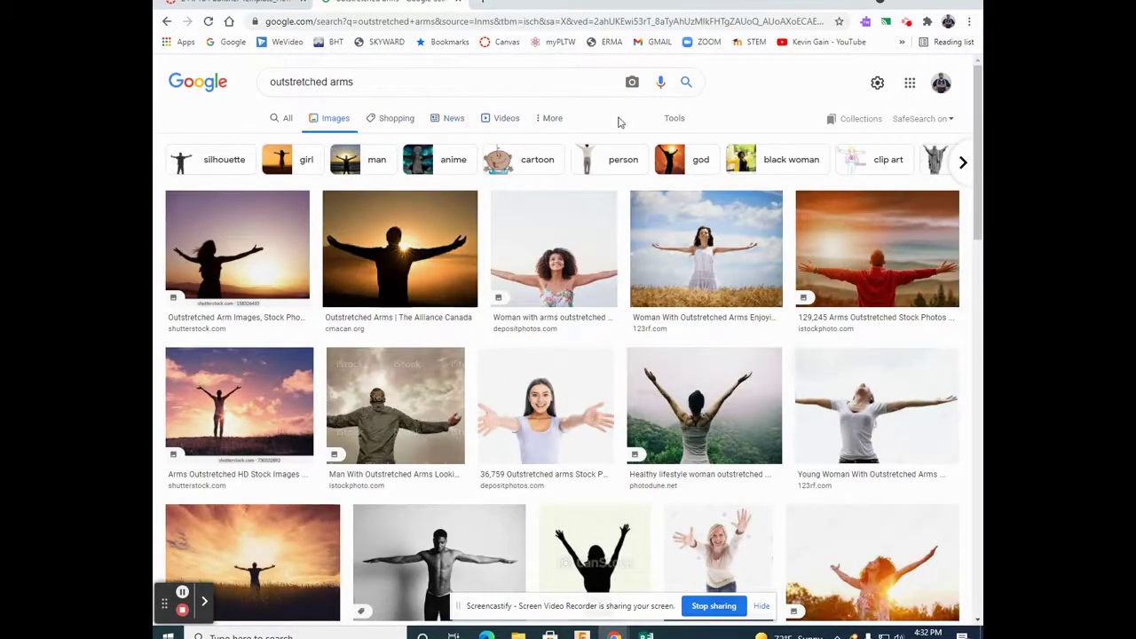
Step: Filter the image results to Creative Commons licenses
click(675, 120)
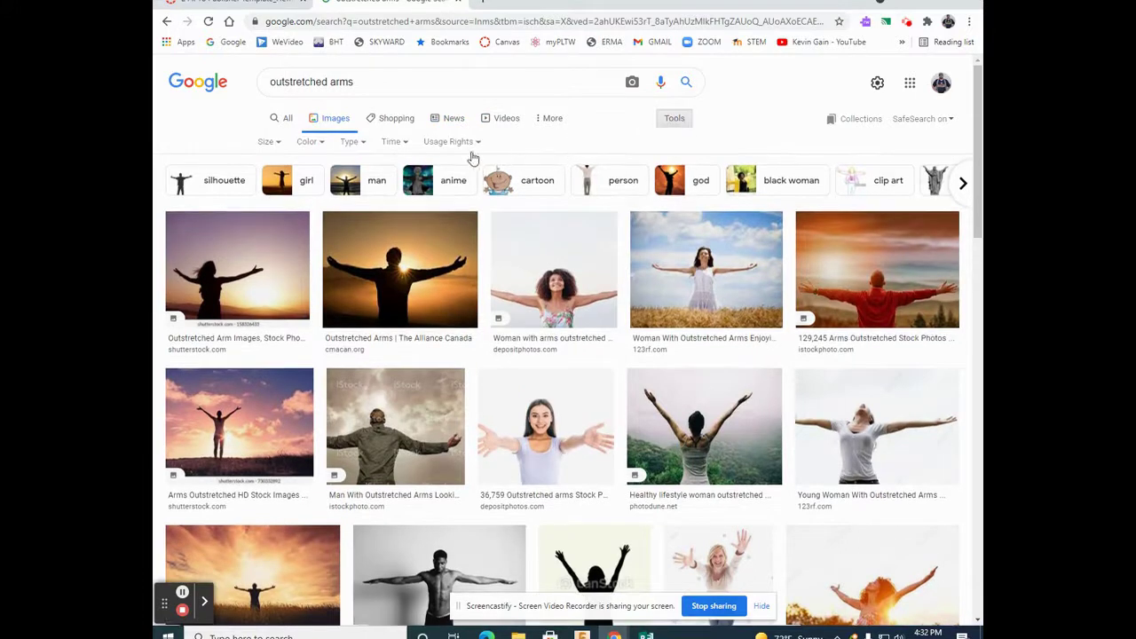
click(480, 141)
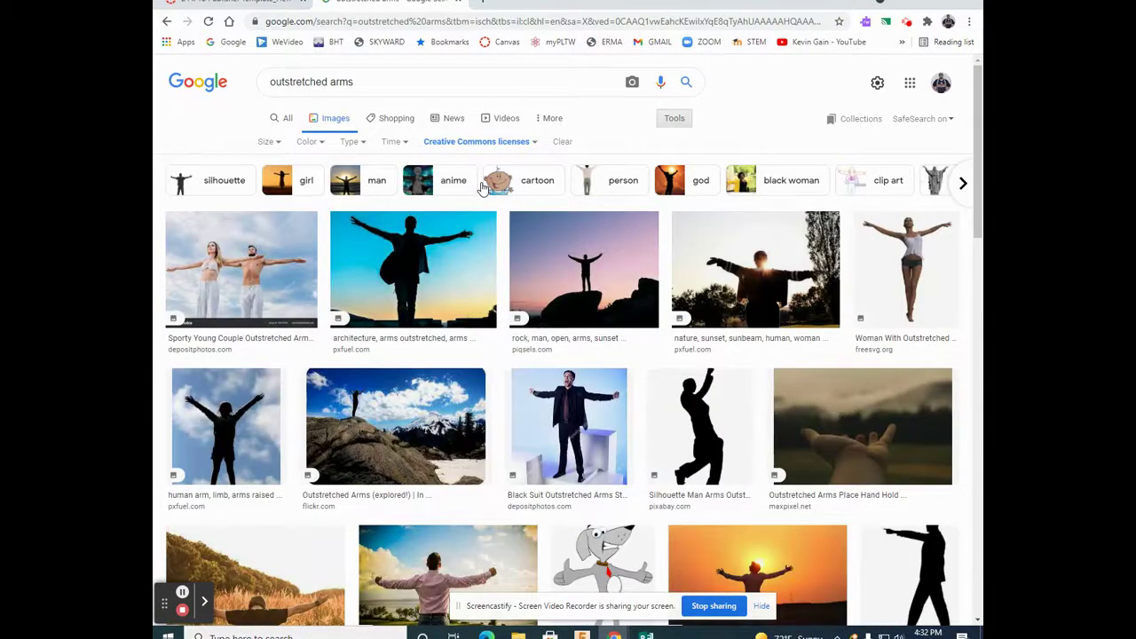
scroll(553, 322, down, 2)
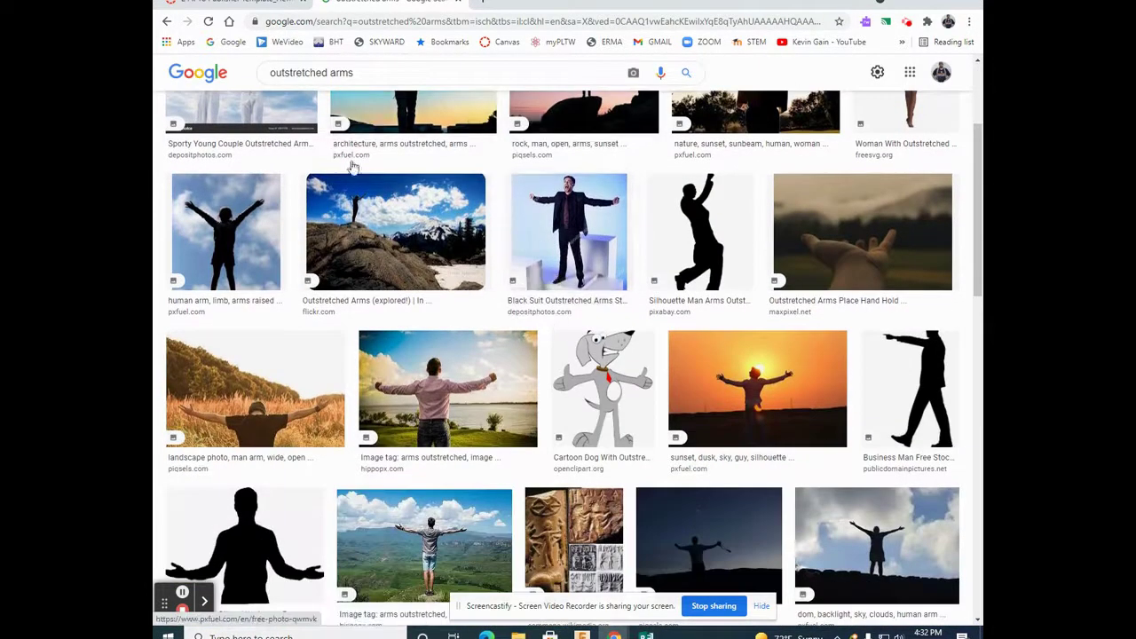
Step: Copy the photo of the man with outstretched arms in a grass field
click(274, 392)
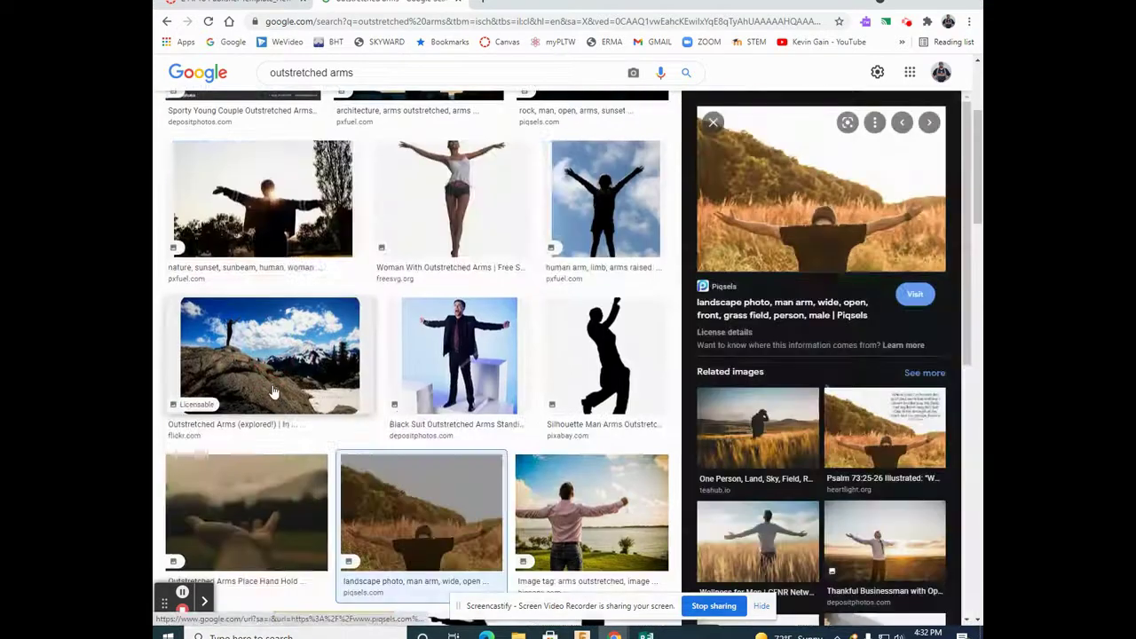
right_click(795, 227)
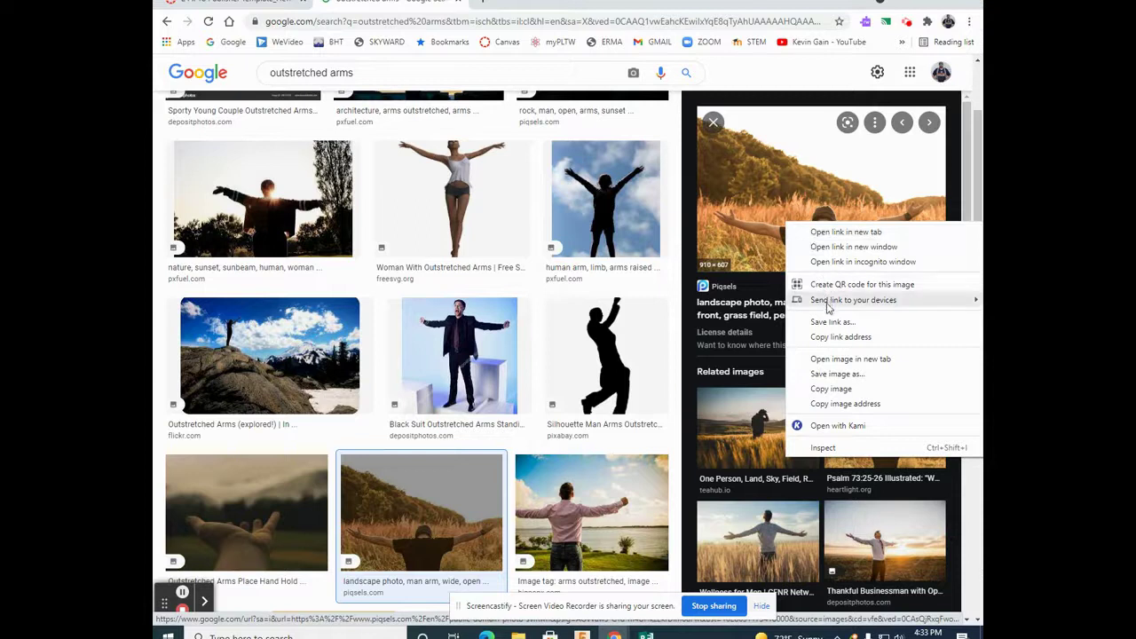
click(840, 390)
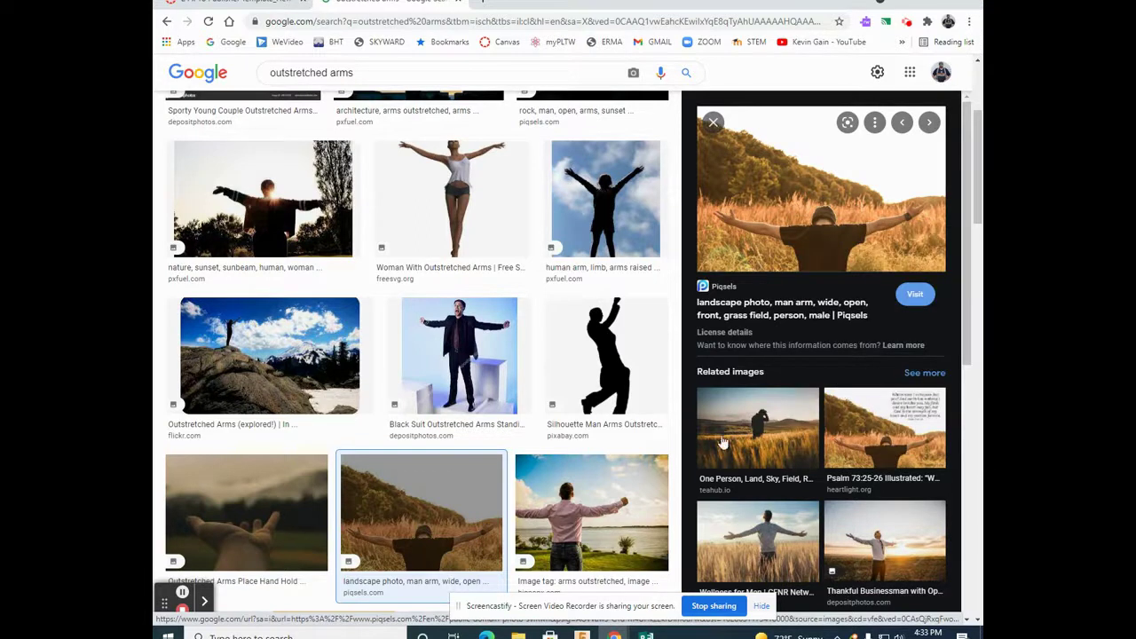
mouse_move(646, 635)
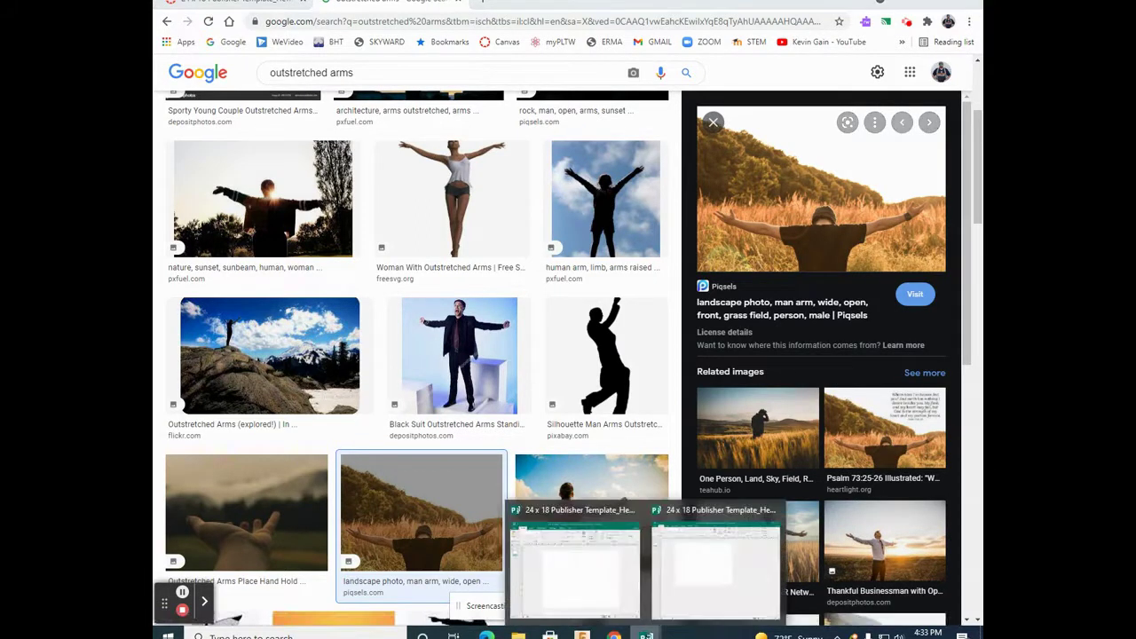
Step: Paste the copied grass-field photo onto the blank Publisher page
click(702, 590)
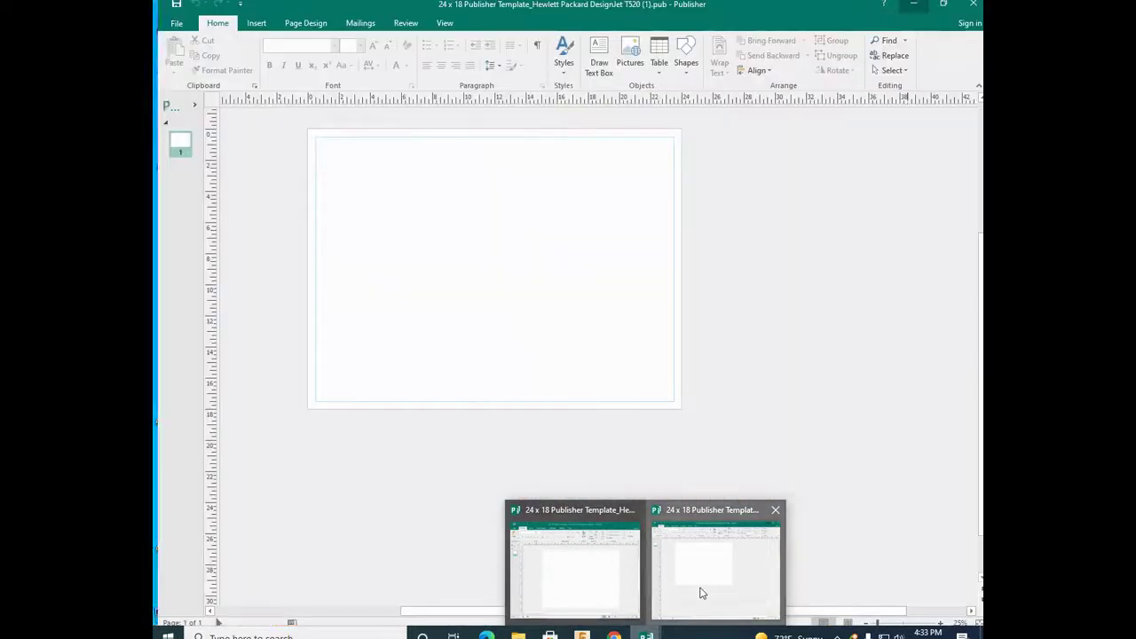
right_click(488, 240)
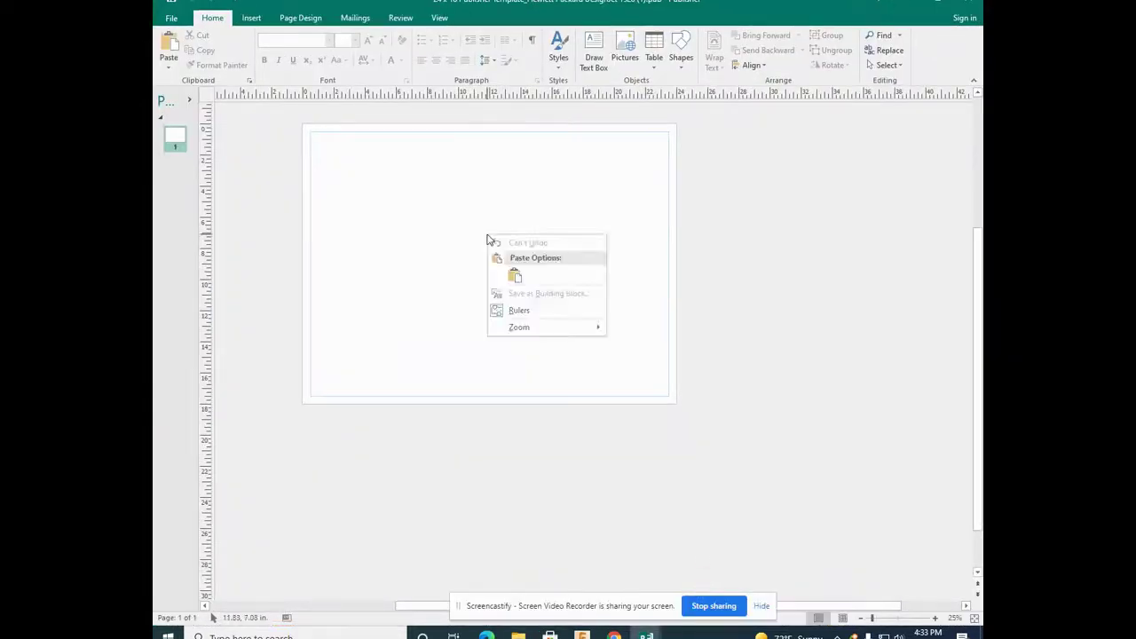
click(514, 276)
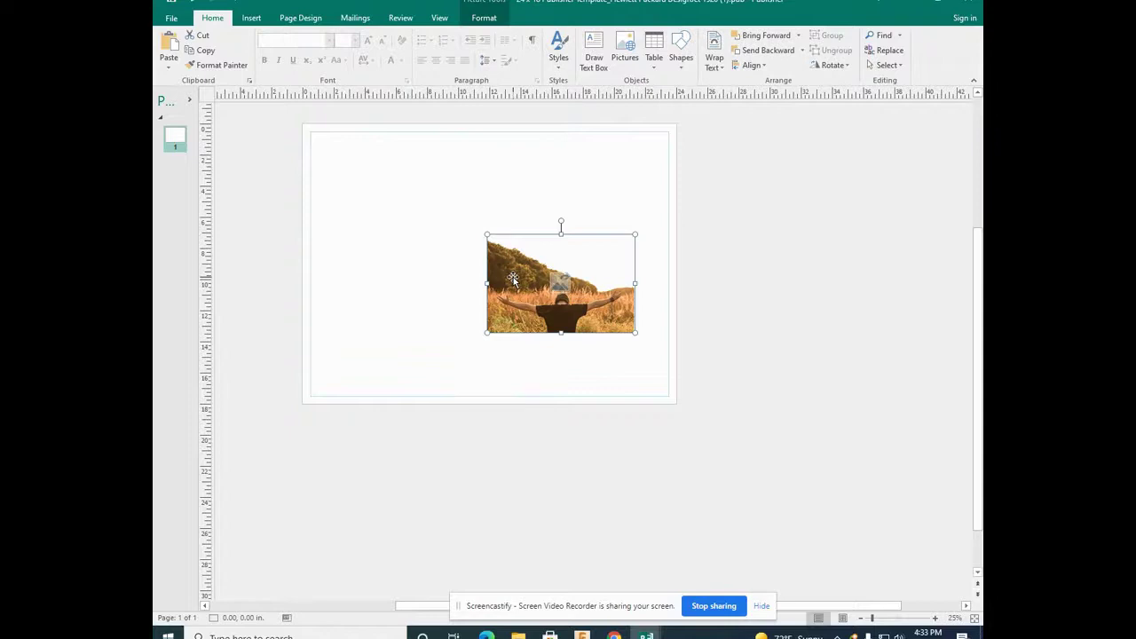
Step: Move and resize the photo so it spans the page width
drag(513, 279, 373, 156)
drag(460, 234, 647, 375)
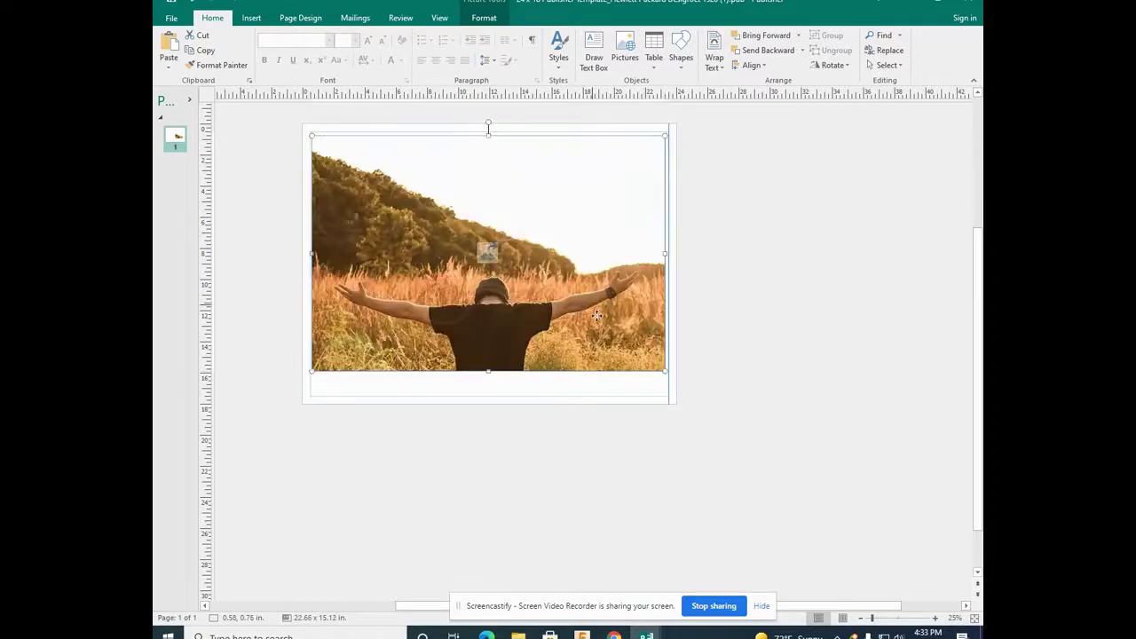
drag(596, 315, 600, 341)
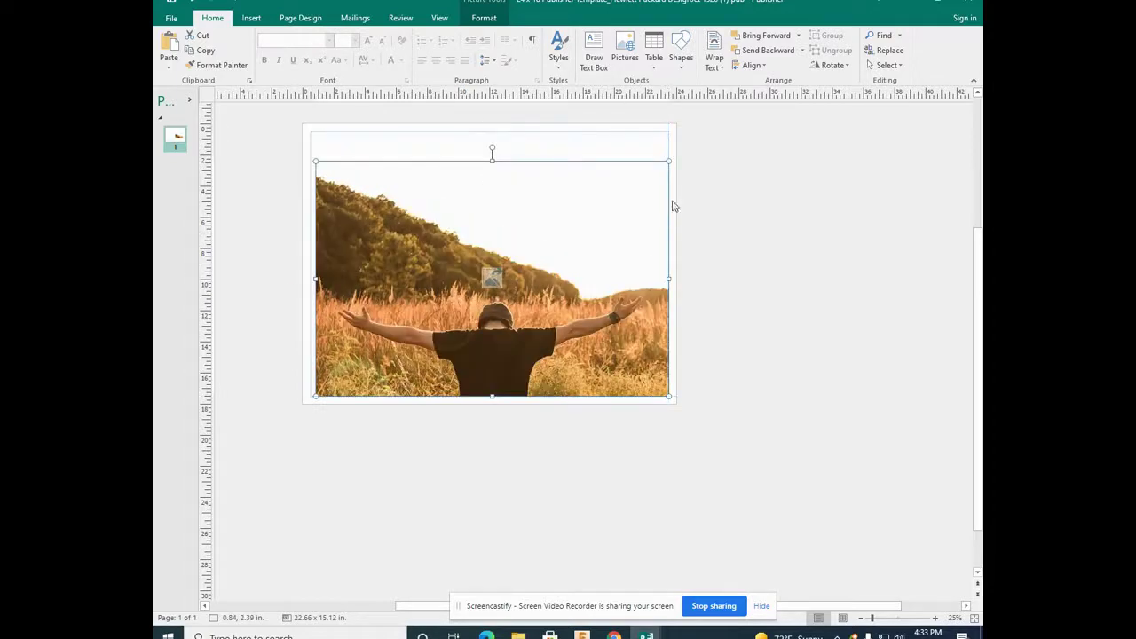
drag(316, 162, 311, 158)
click(373, 152)
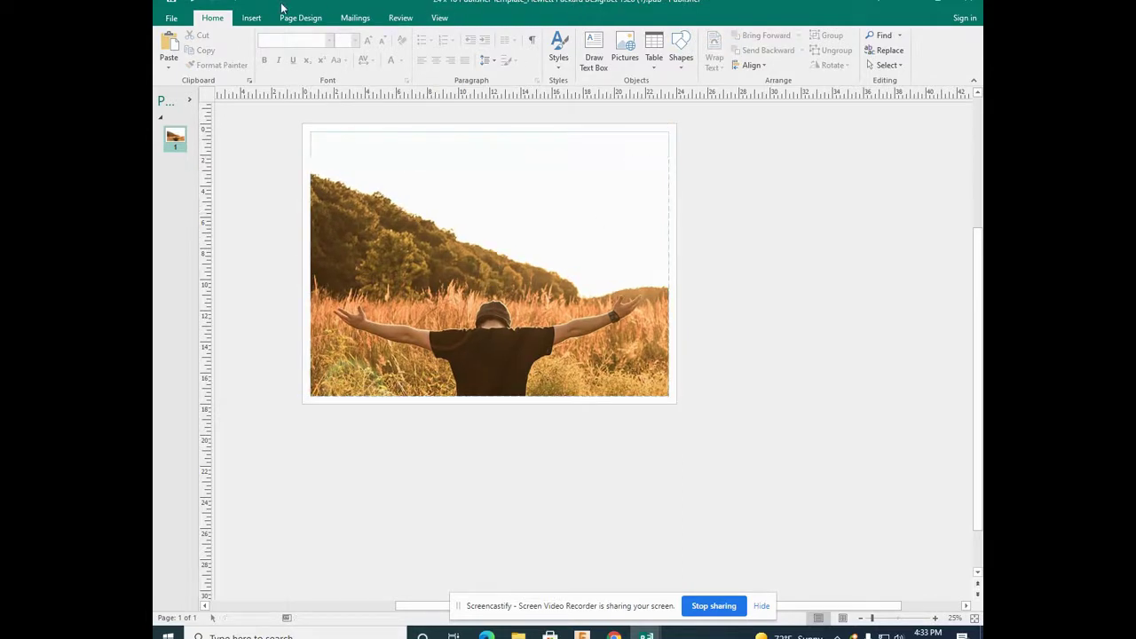
Step: Add a text box reading 'I AM NOT afraid I WAS MADE FOR THIS -JOAN OF ARC'
click(250, 18)
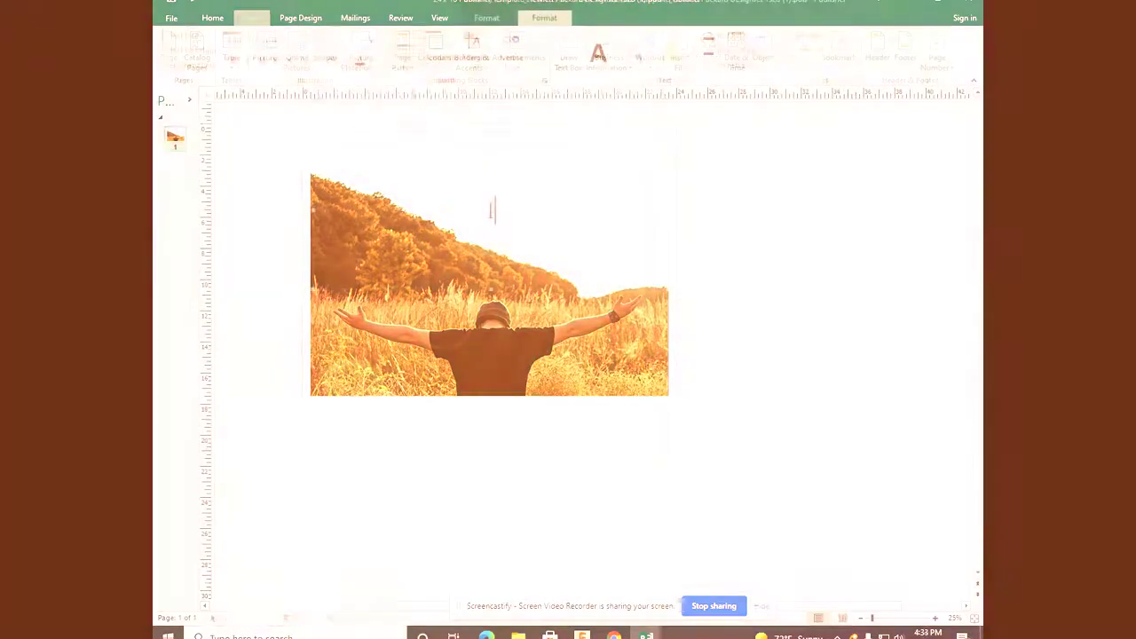
text(AM )
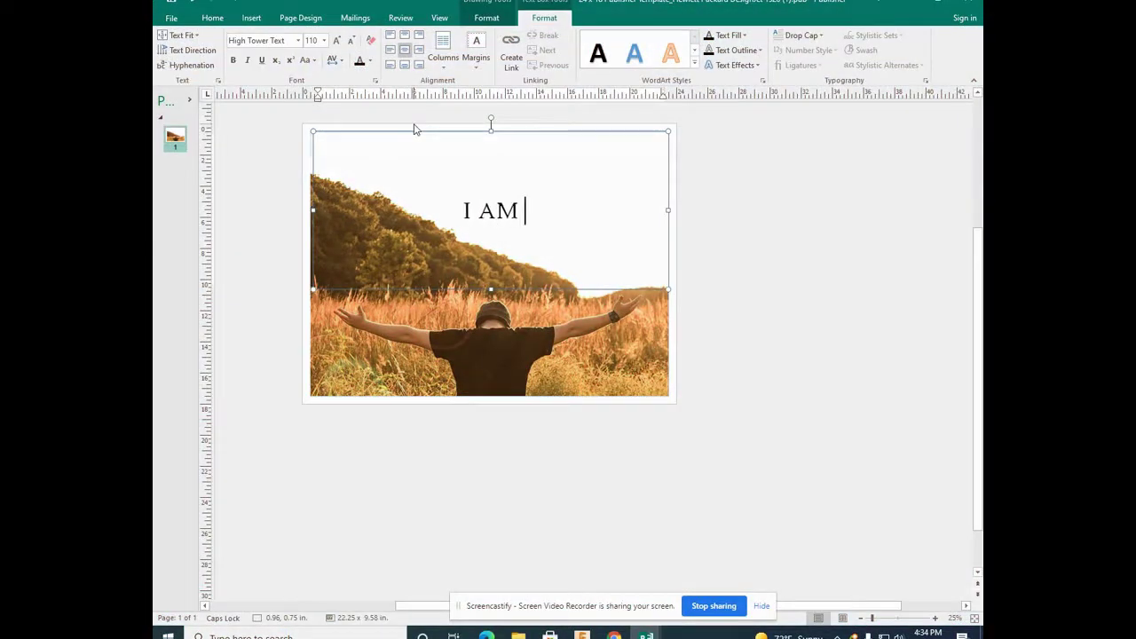
text(NOT)
key(Return)
key(Return)
key(Return)
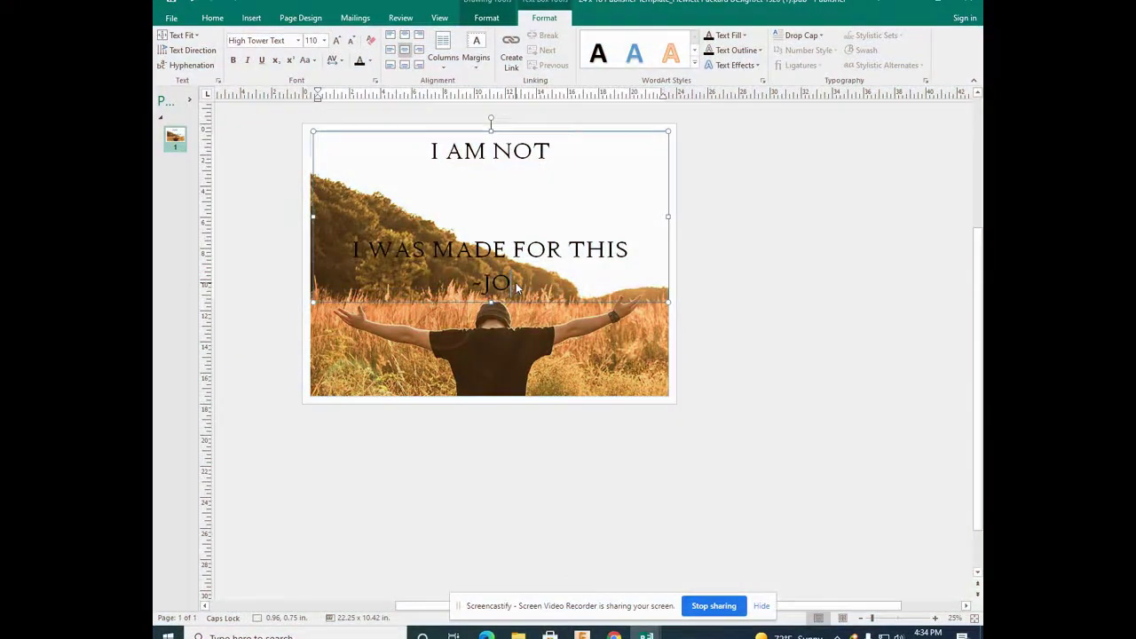
text(N OF ARC)
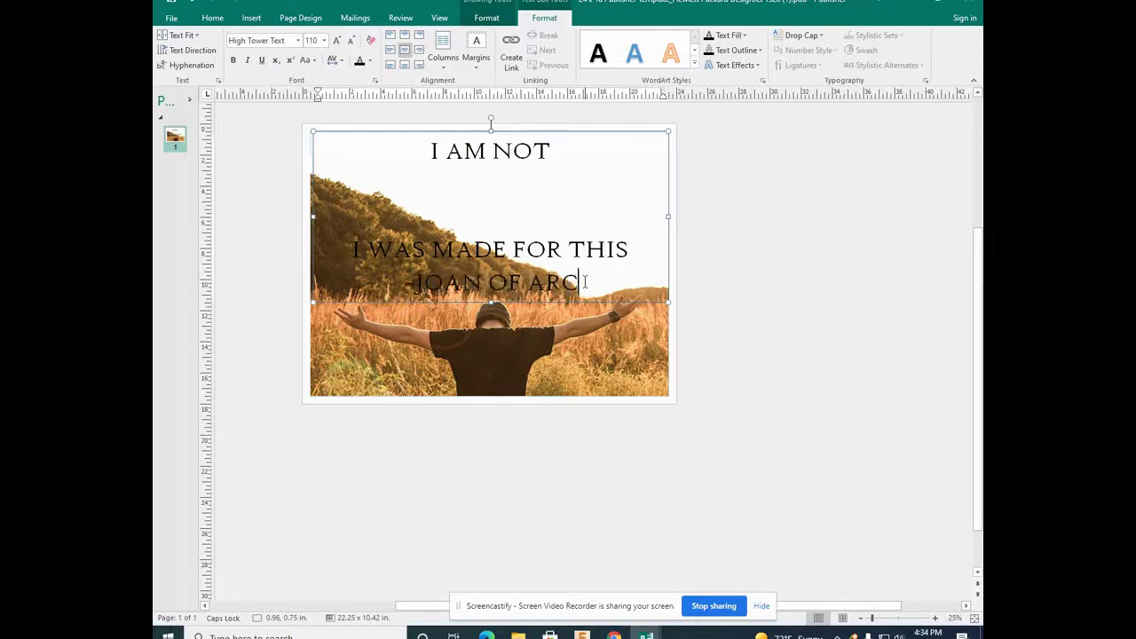
Step: Restyle the quote text, setting 'afraid' to Bradley Hand ITC at 300 pt
drag(584, 281, 400, 282)
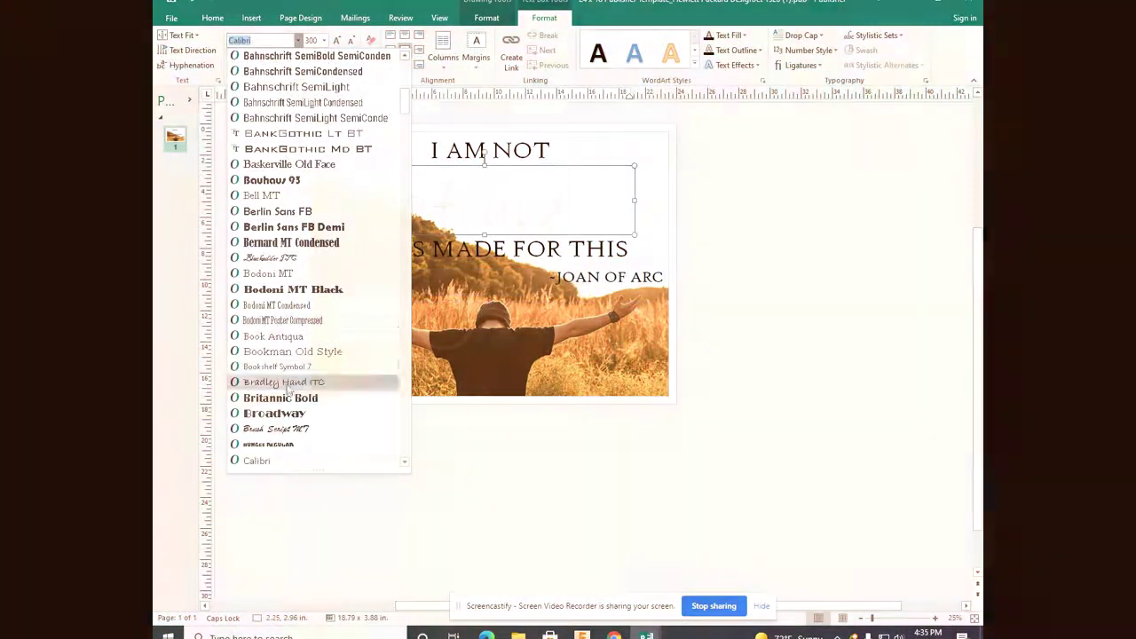
drag(570, 207, 403, 211)
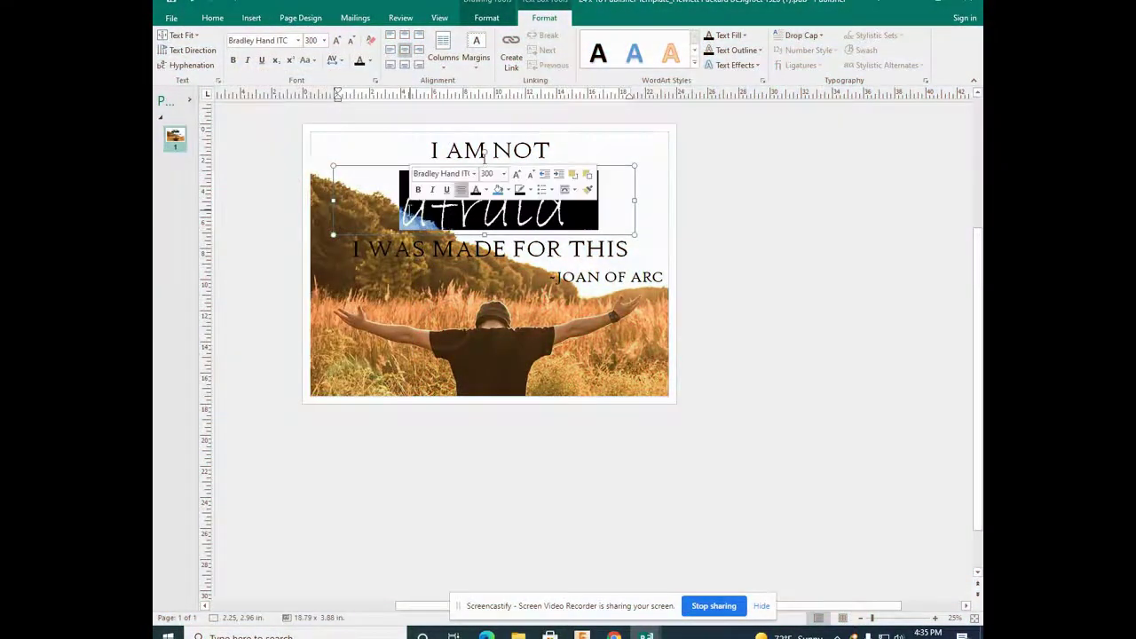
click(431, 149)
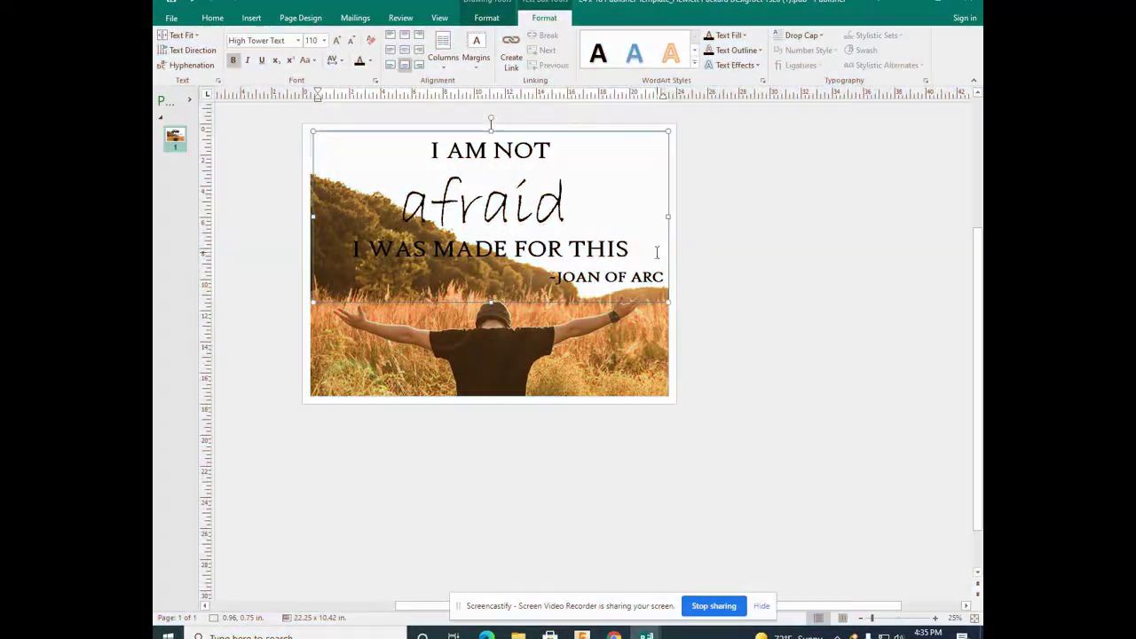
Step: Save the poster on the Desktop as the Publisher file '24 x 18 INSPIRATION'
click(171, 18)
click(180, 147)
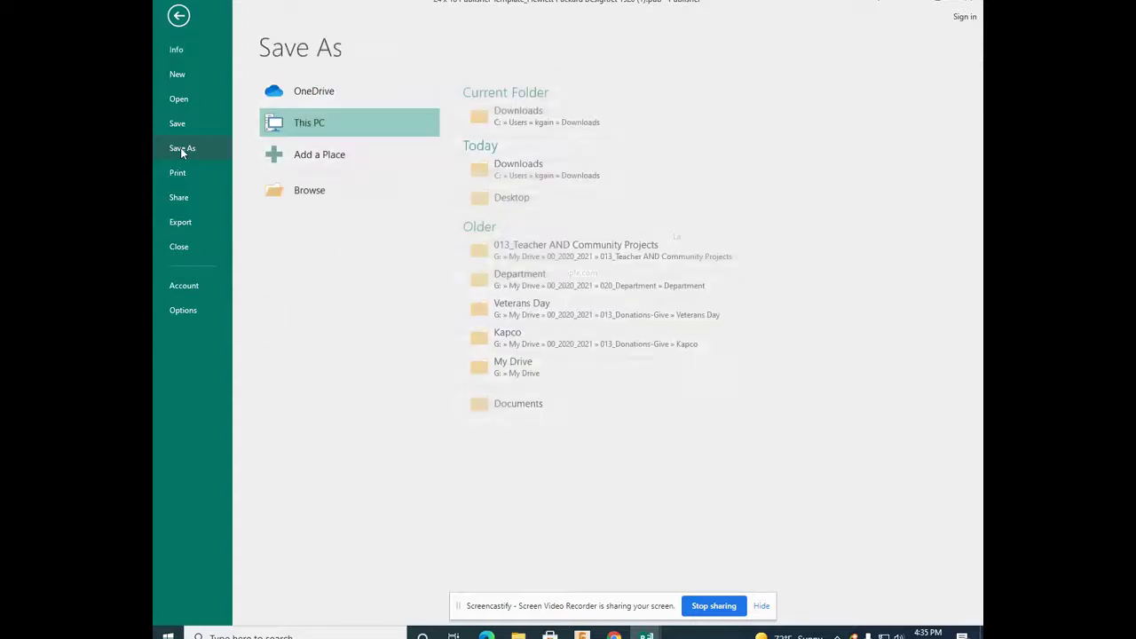
click(497, 197)
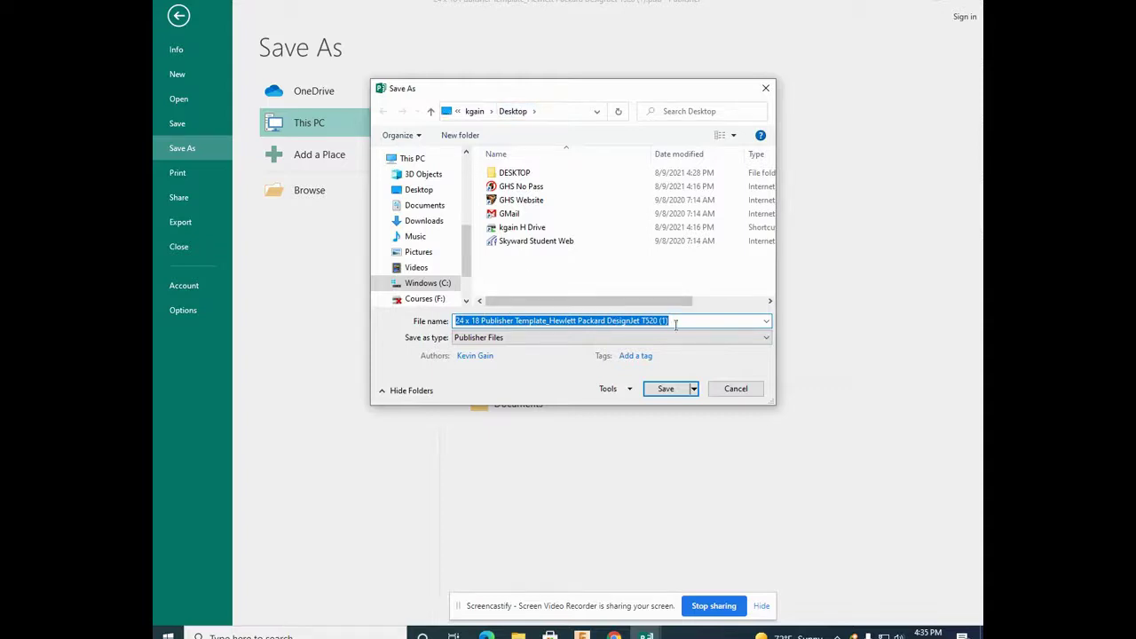
drag(688, 321, 453, 313)
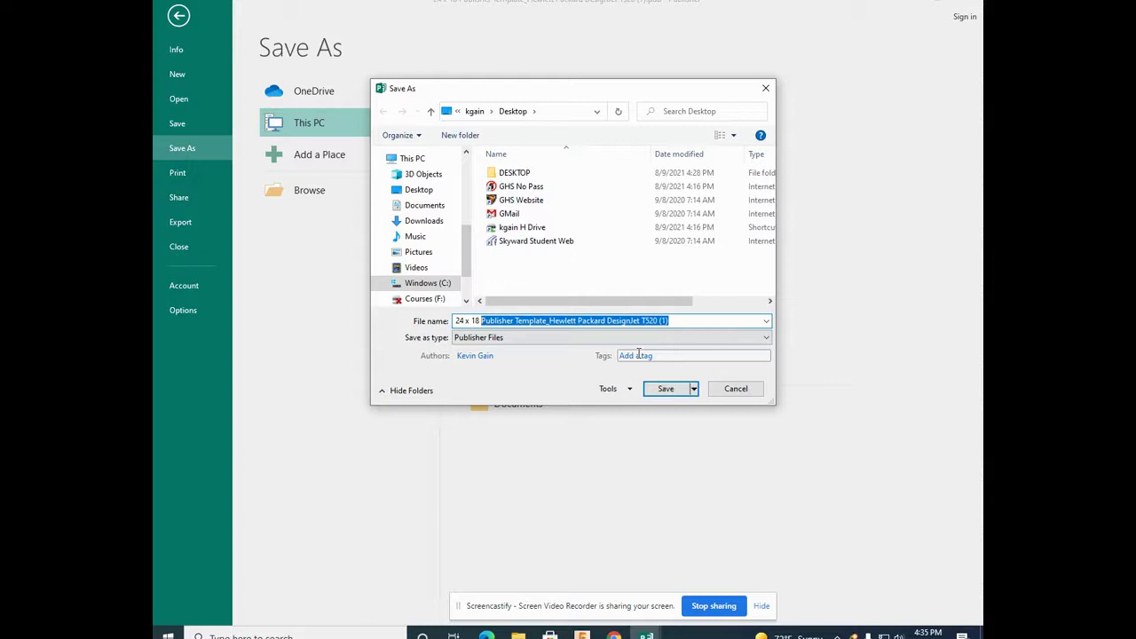
key(BackSpace)
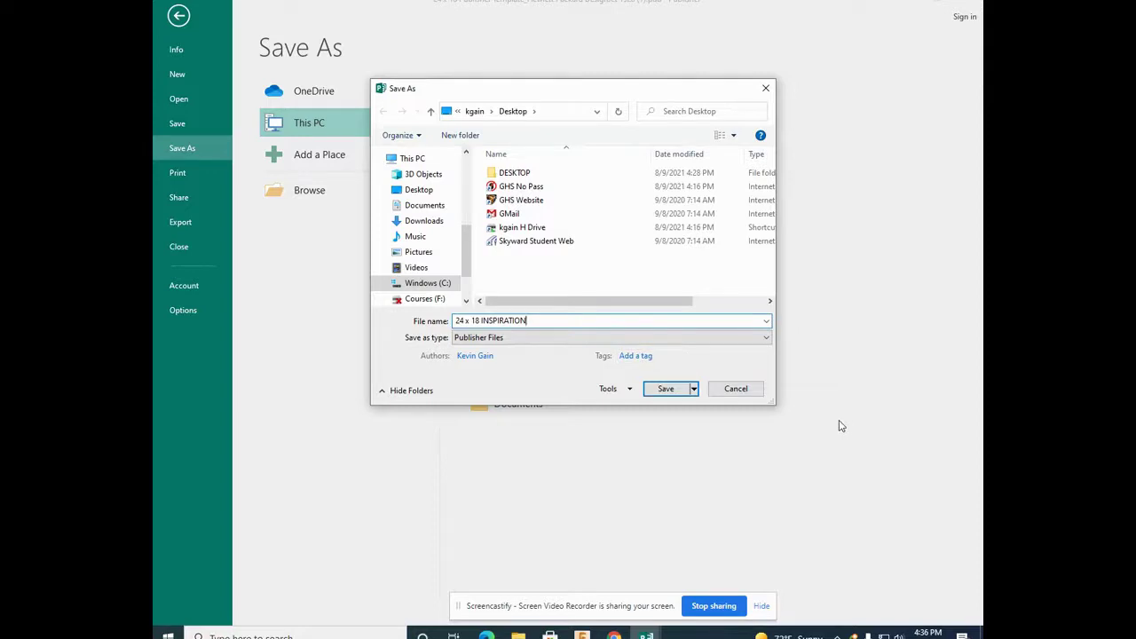
click(687, 395)
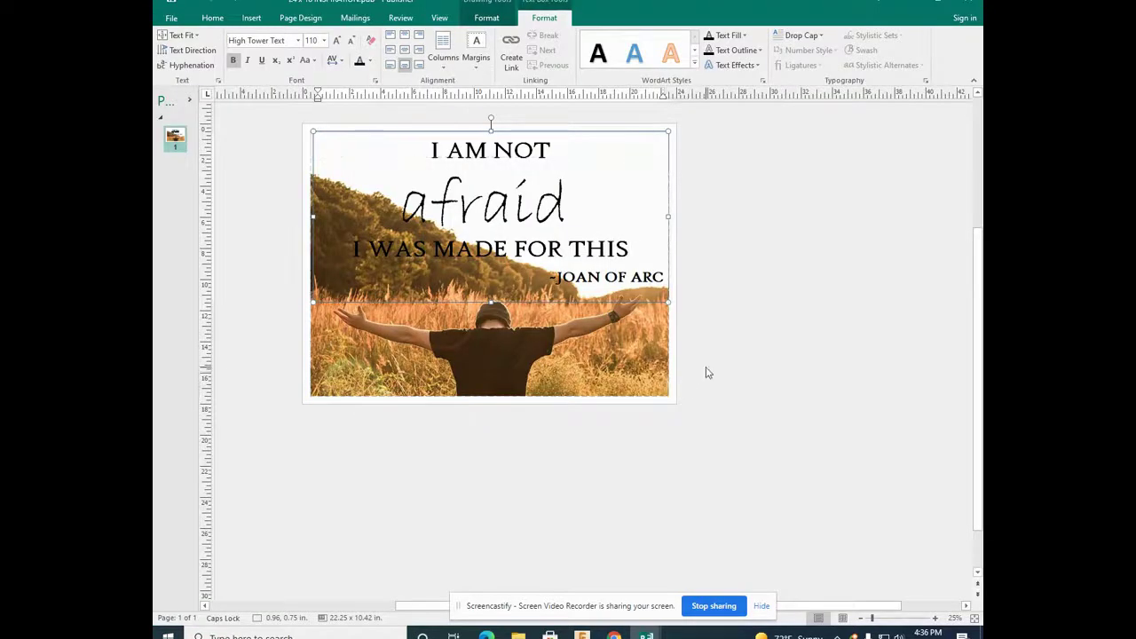
Step: Save a PDF copy of the poster named '24 x 18 INSPIRATION' to the Desktop
click(171, 18)
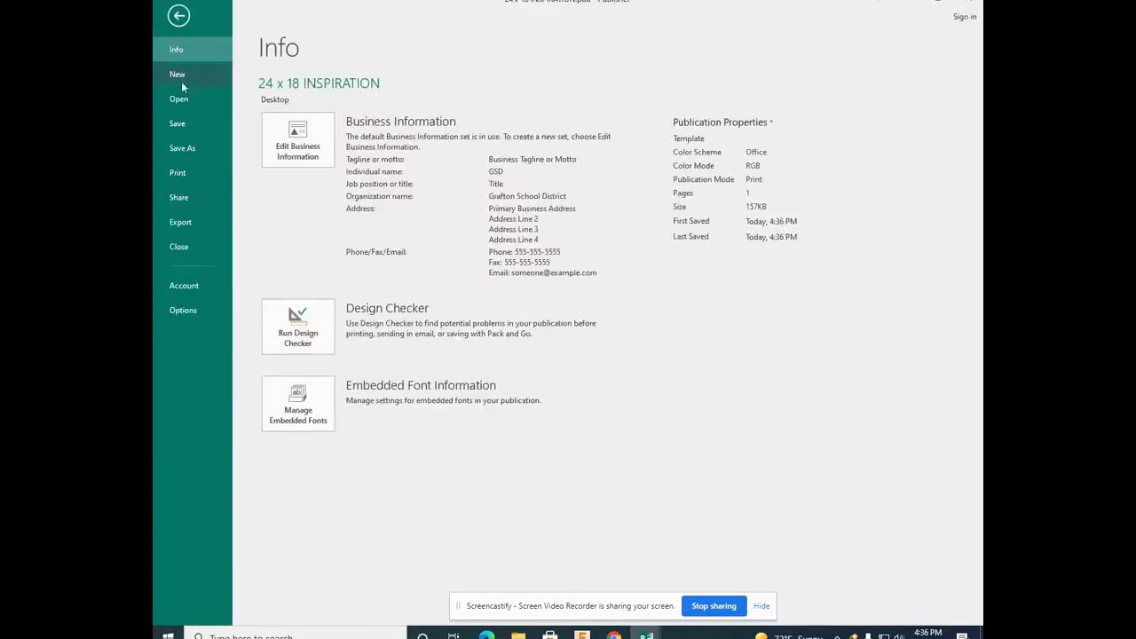
click(183, 149)
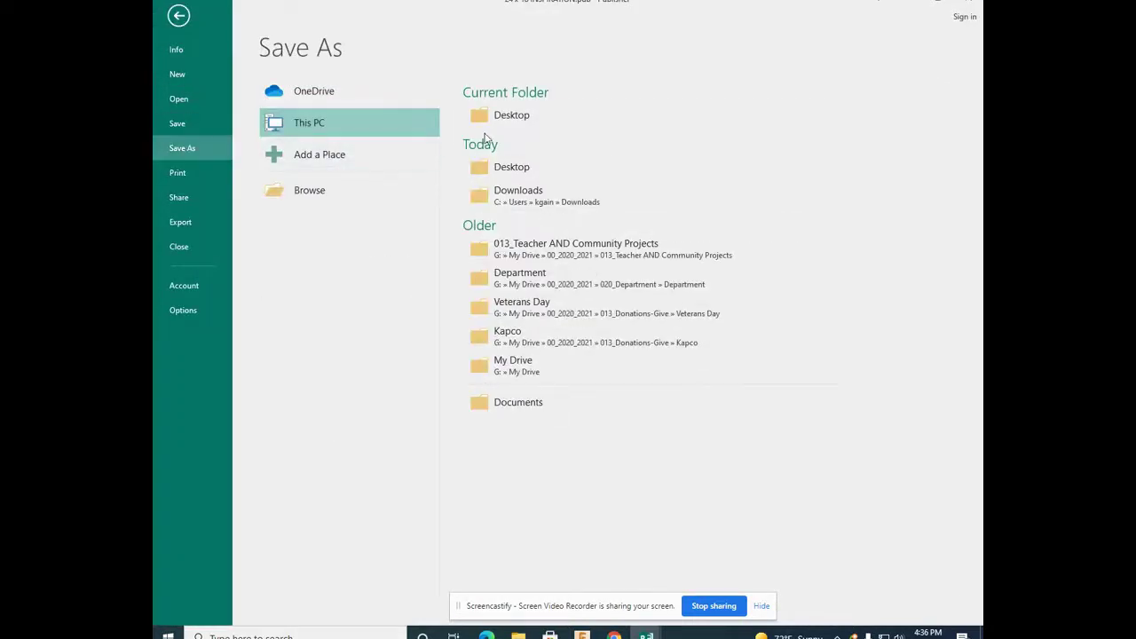
click(509, 114)
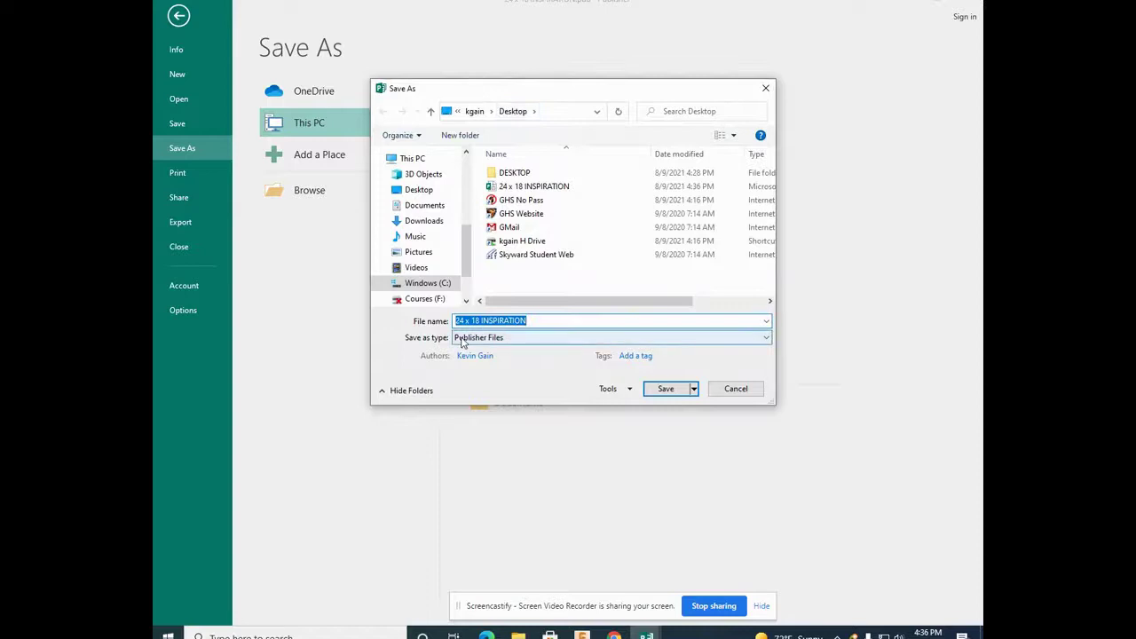
click(768, 338)
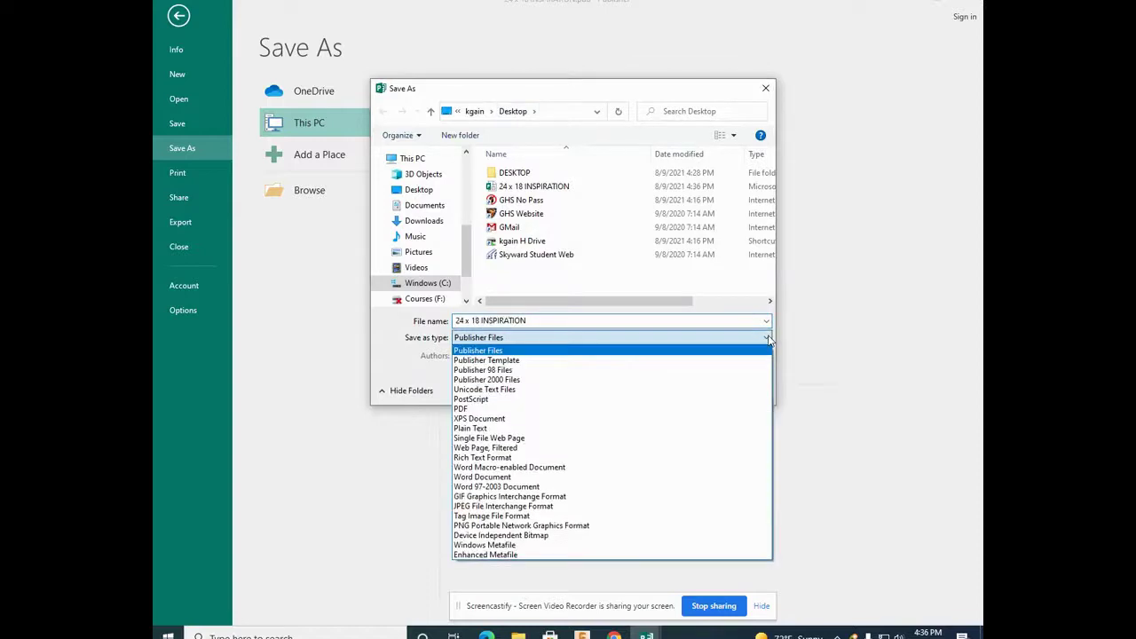
click(497, 408)
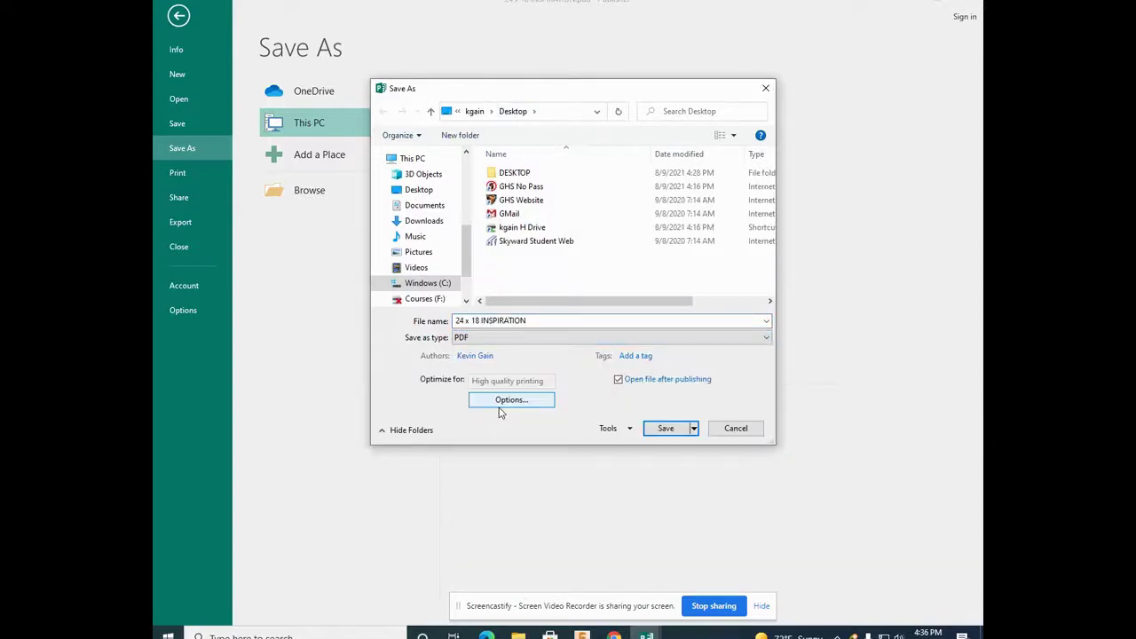
click(672, 428)
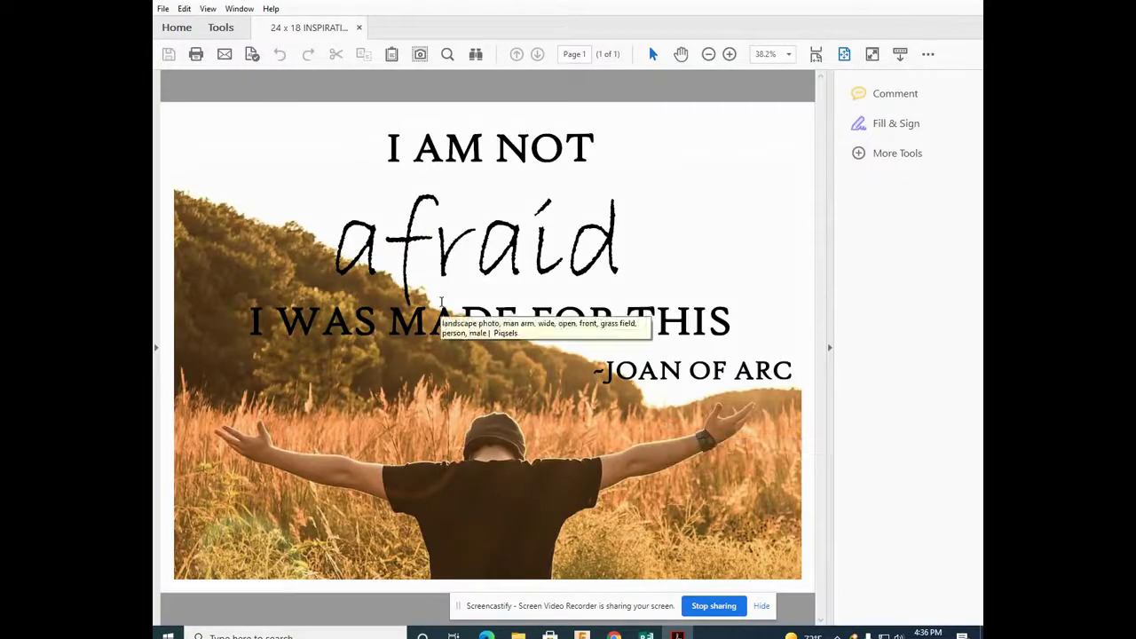
Step: Hide the Acrobat Tools pane and bring up the Print dialog for the poster
click(829, 347)
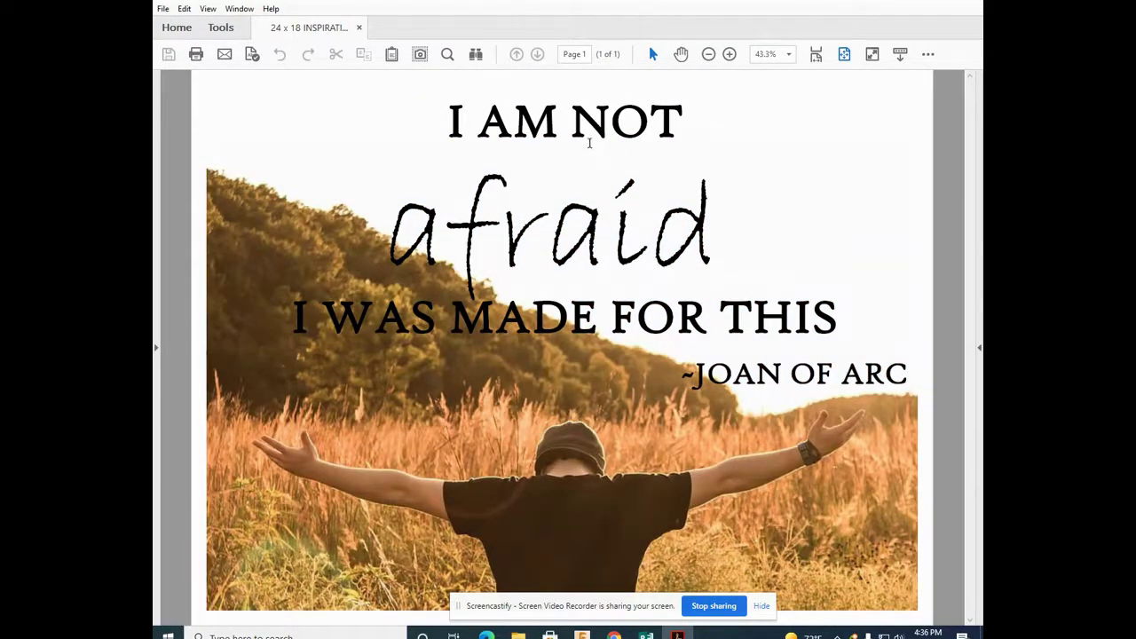
click(163, 11)
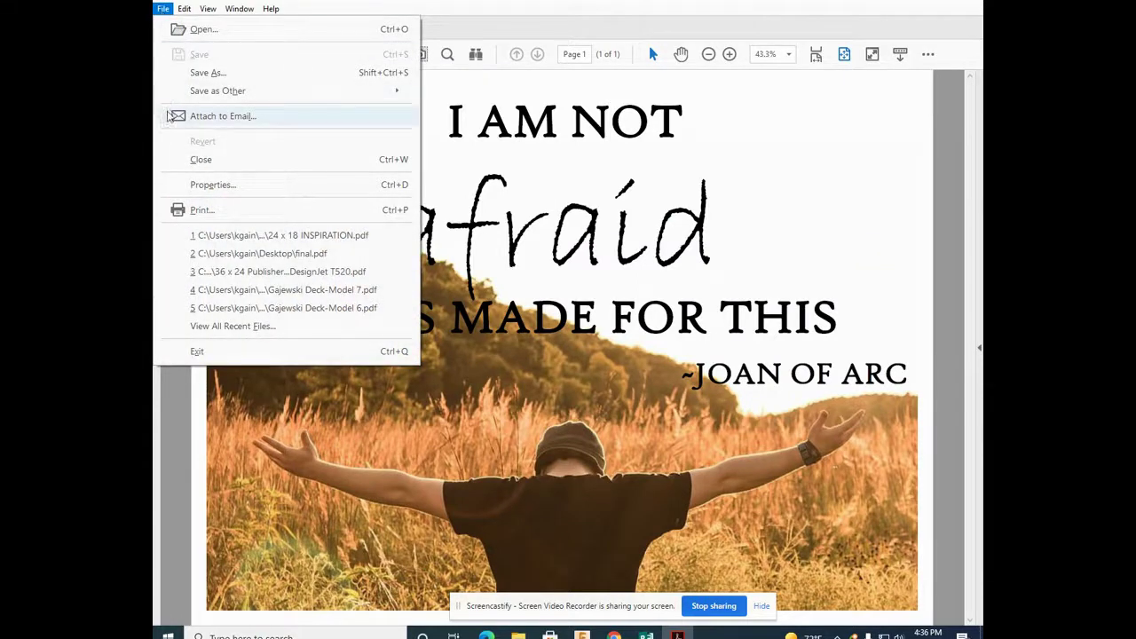
click(191, 211)
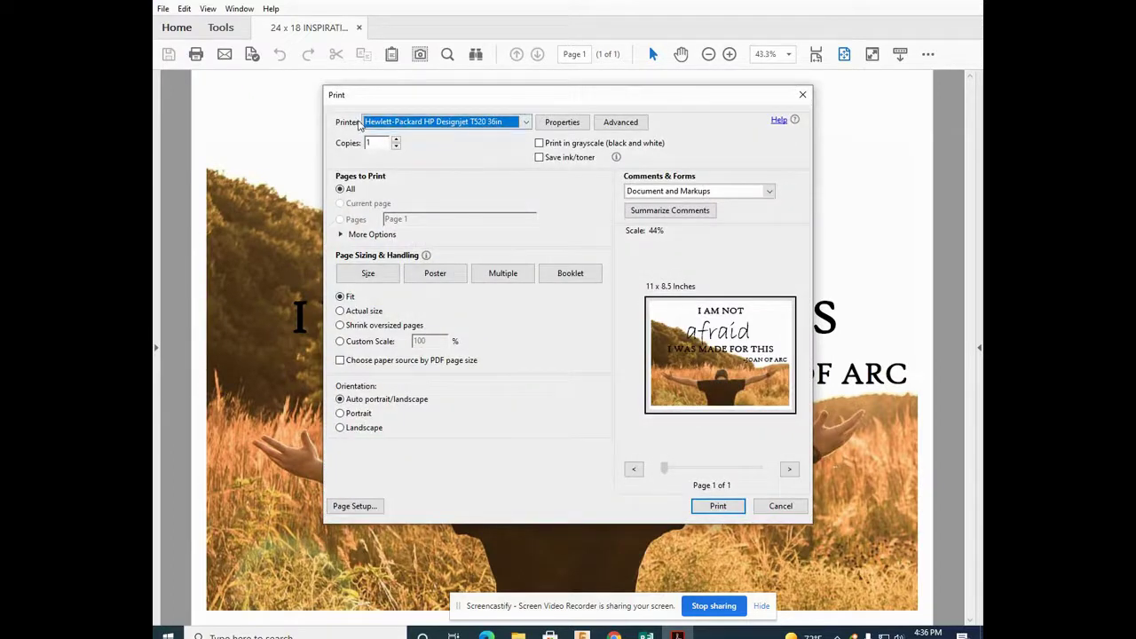
Step: Keep HP Designjet T520 36in as the printer and open its Printing Preferences
click(526, 123)
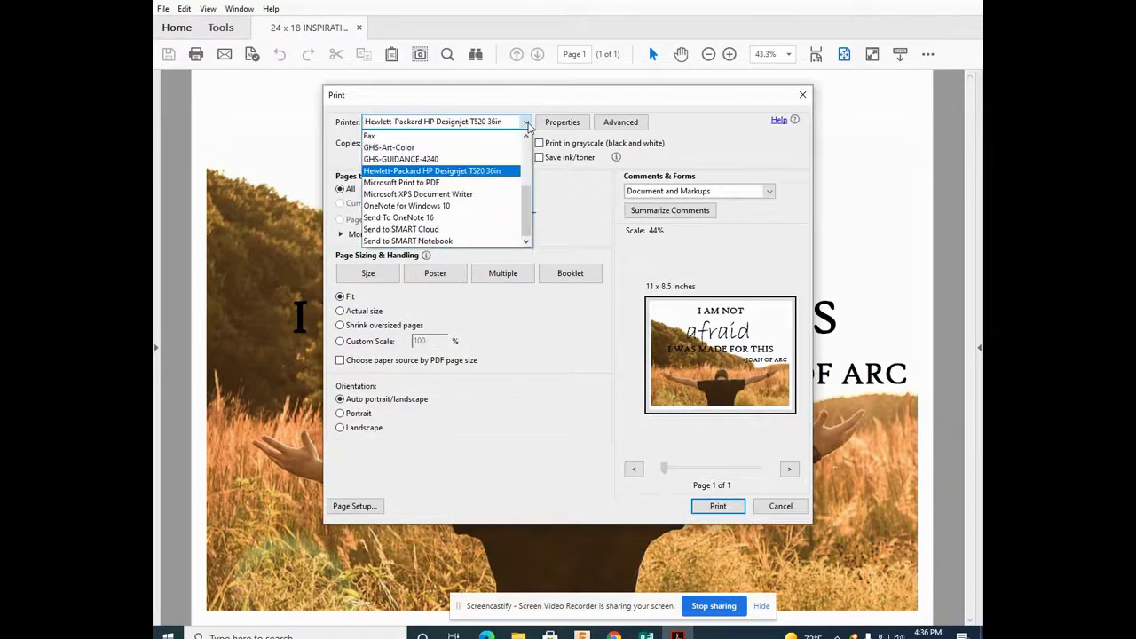
click(527, 125)
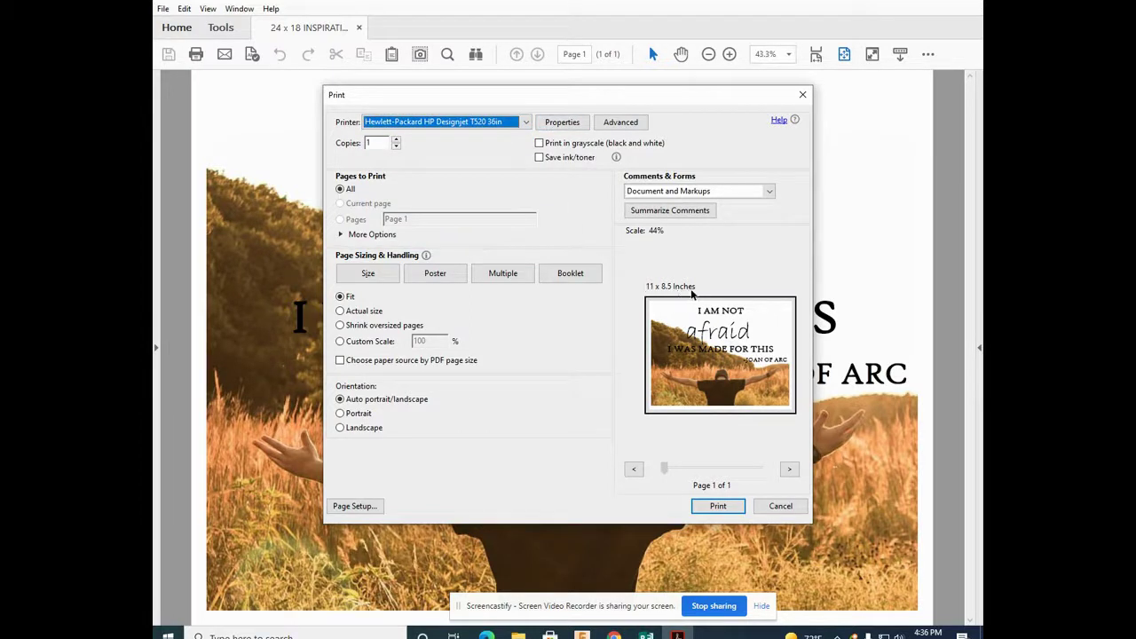
click(574, 130)
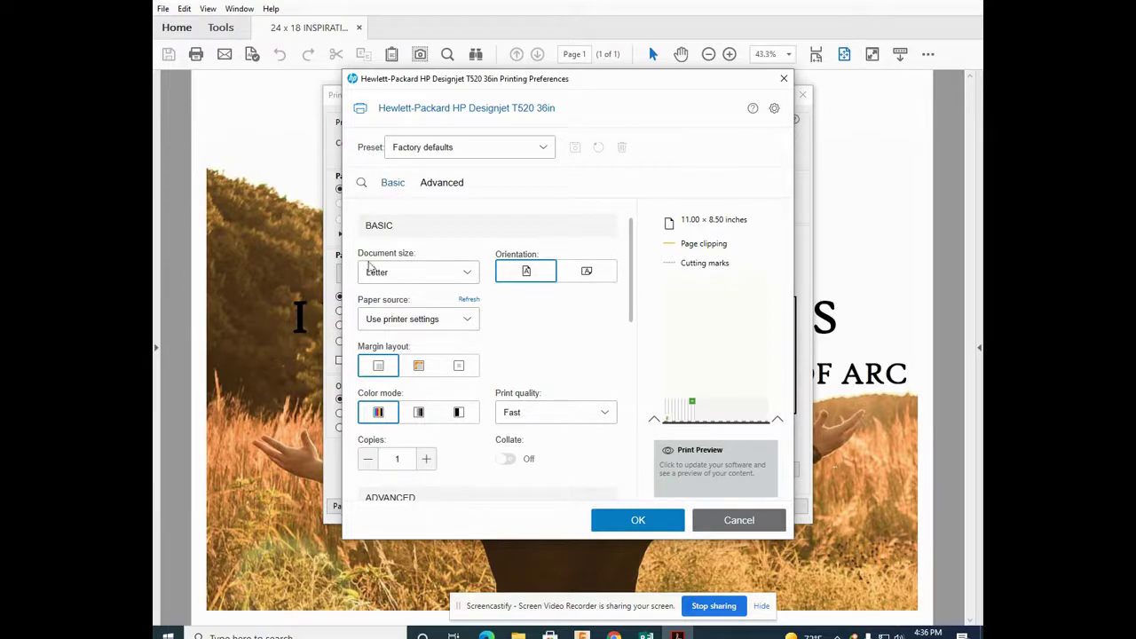
Step: Set the printer's document size to Arch C (24 × 18 inches) in landscape orientation
click(468, 273)
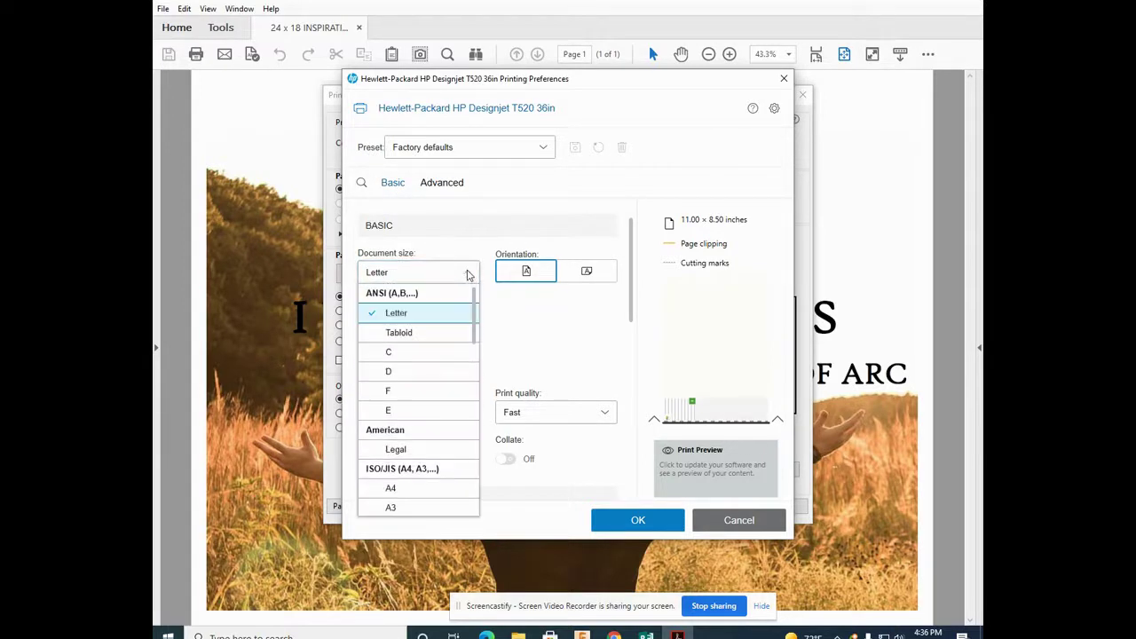
click(468, 273)
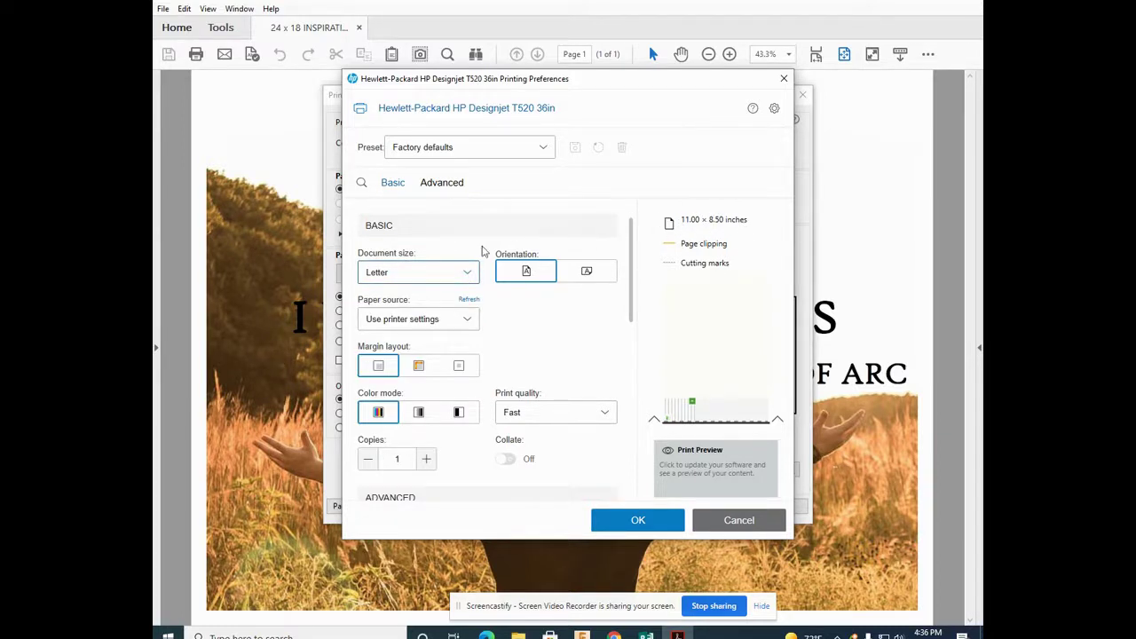
click(467, 274)
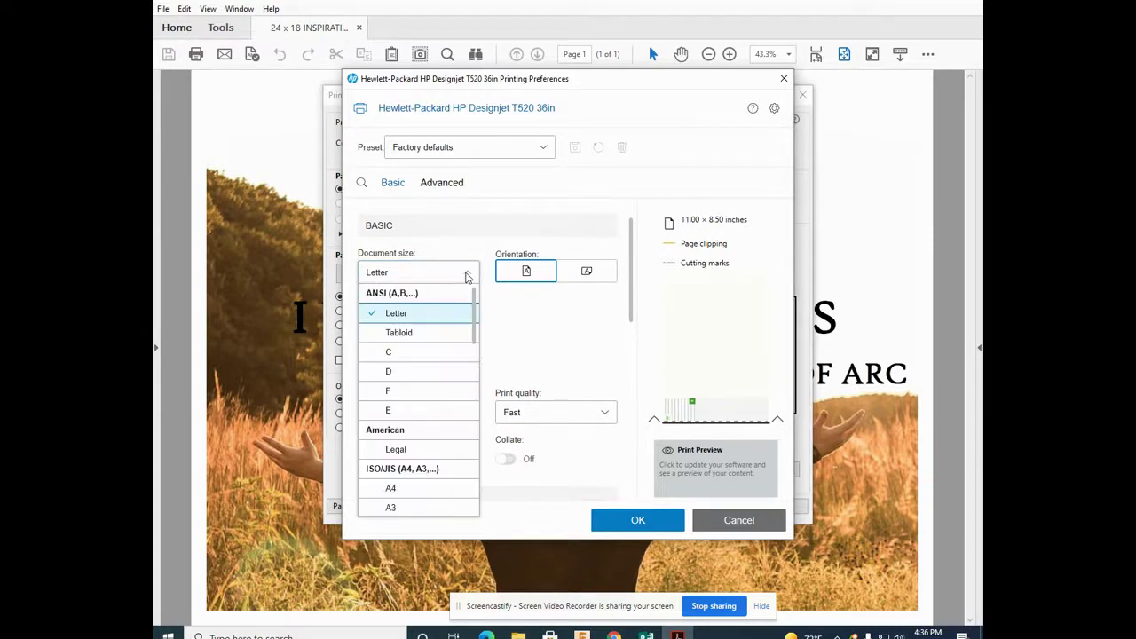
click(393, 352)
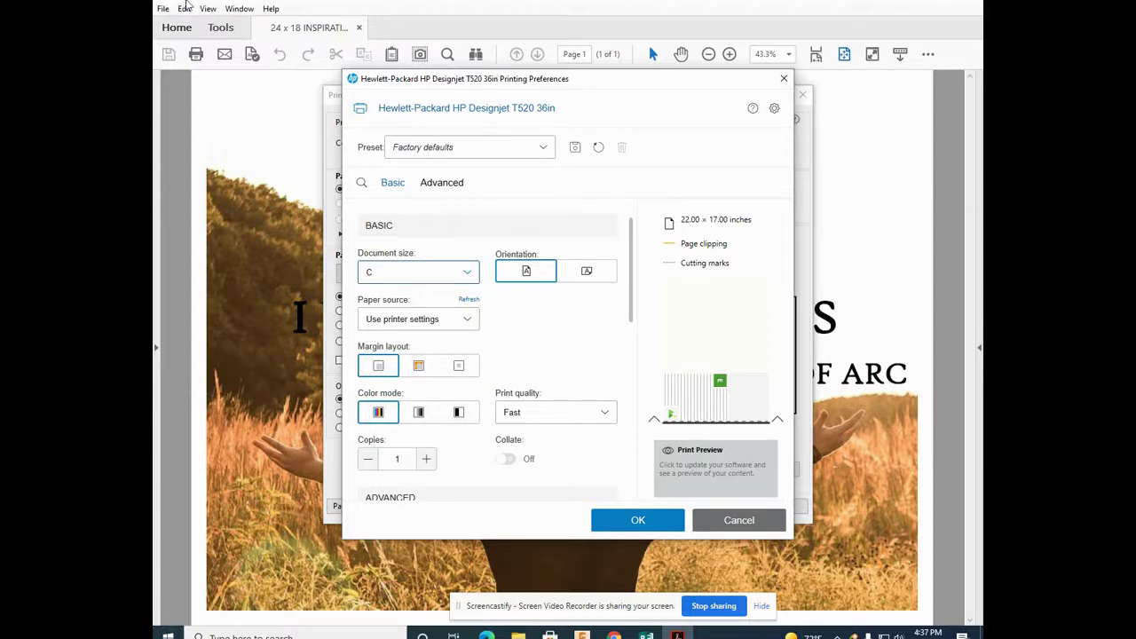
click(462, 272)
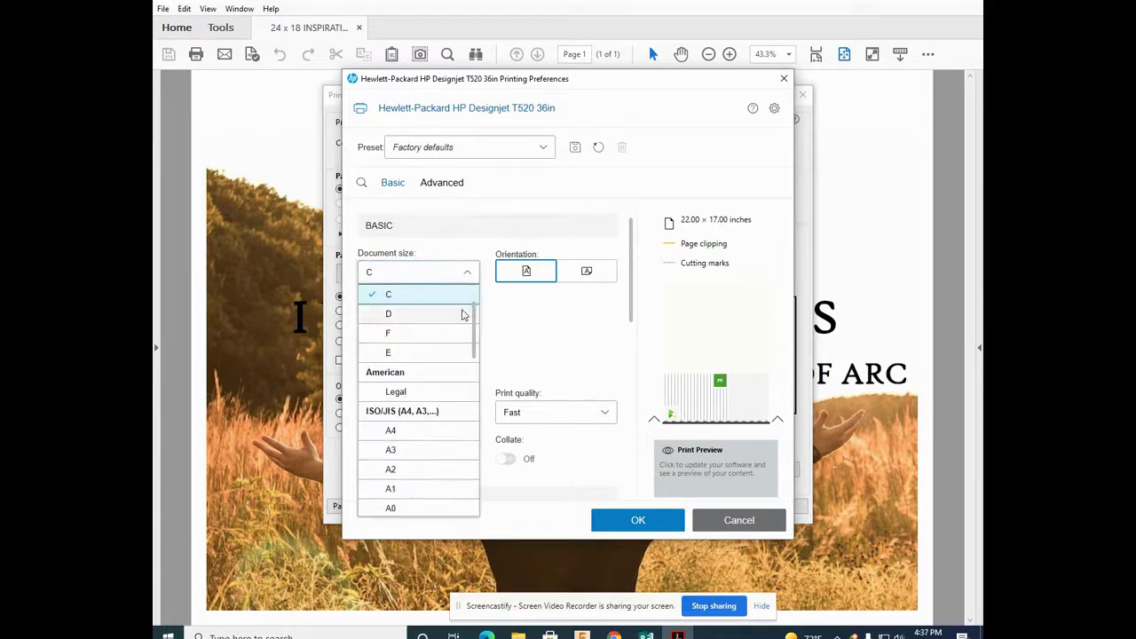
drag(468, 314, 474, 404)
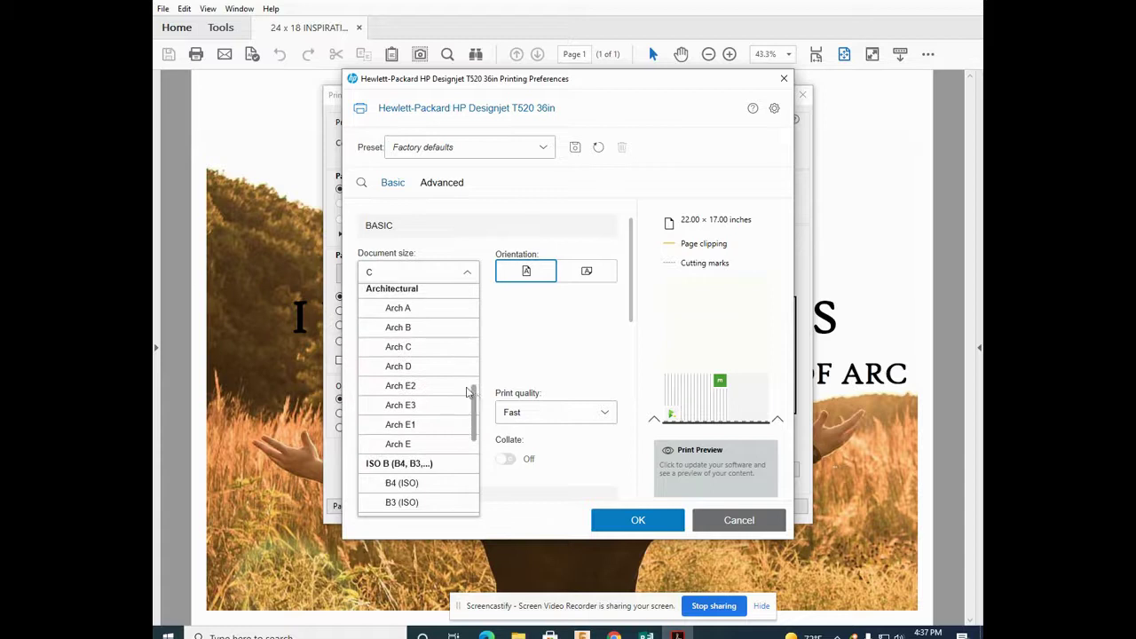
click(406, 350)
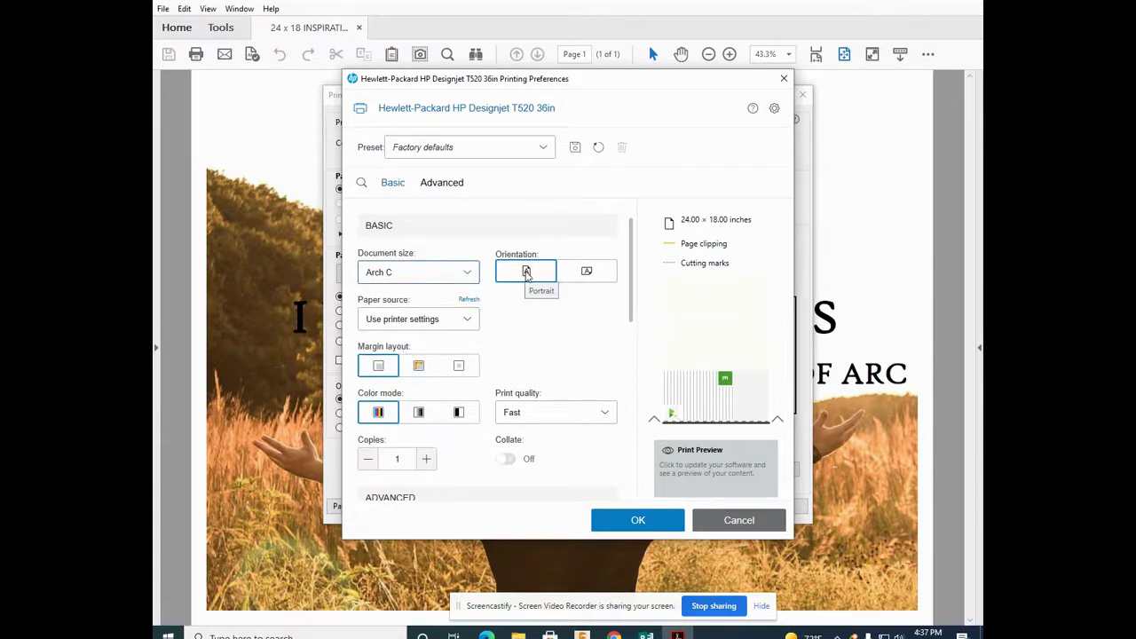
click(588, 277)
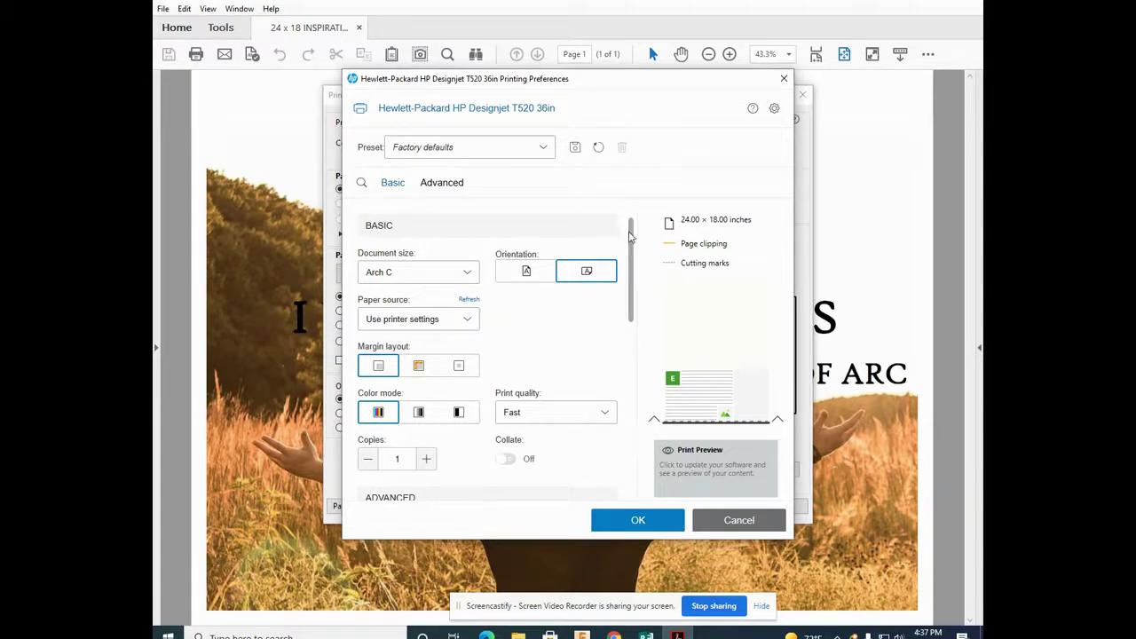
Step: Review the paper types, leaving Paper type on Use printer settings
scroll(633, 240, down, 2)
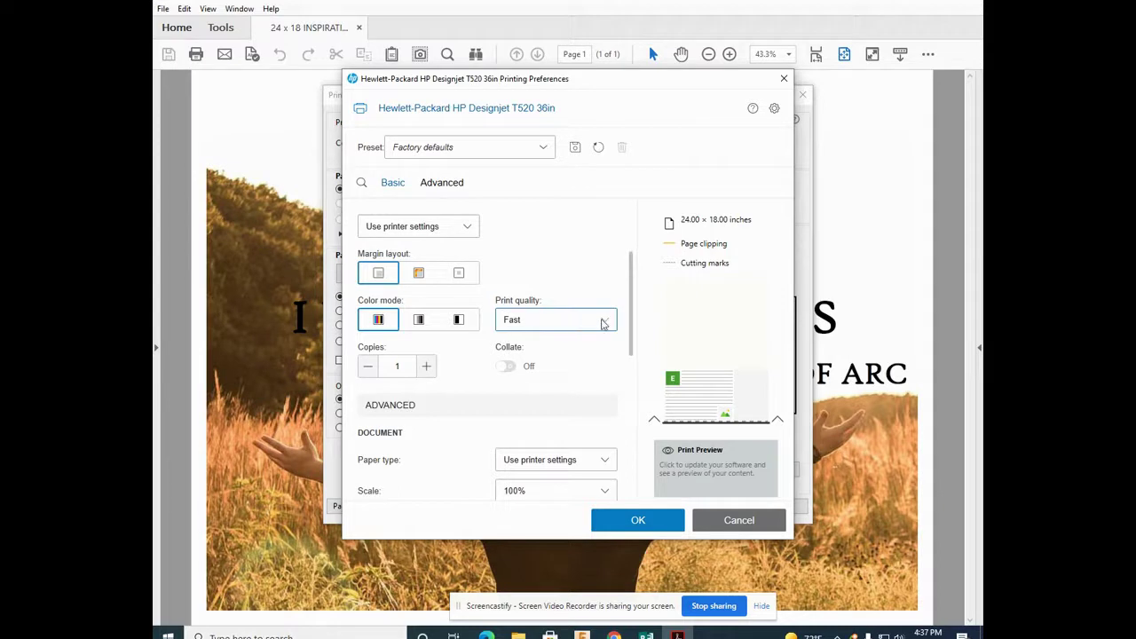
drag(633, 288, 644, 352)
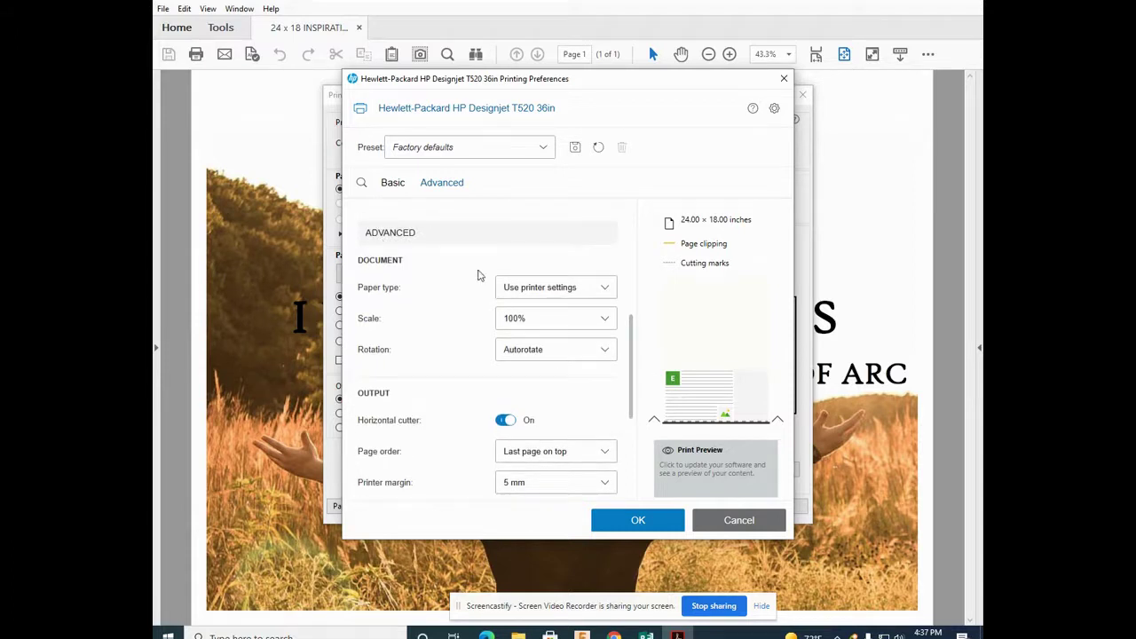
click(606, 289)
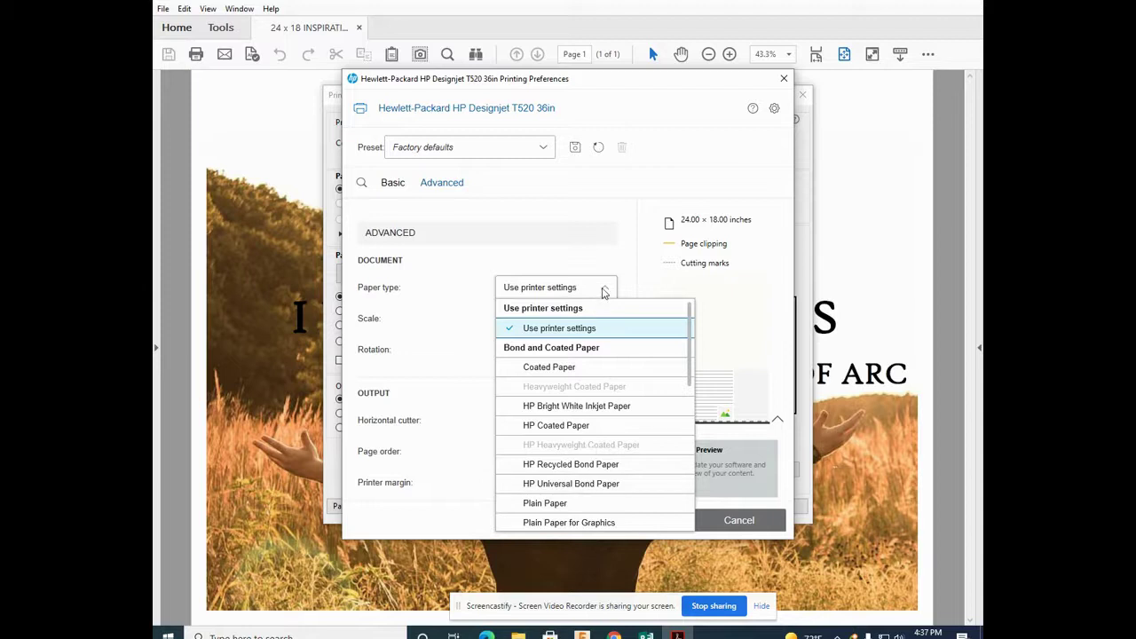
click(604, 292)
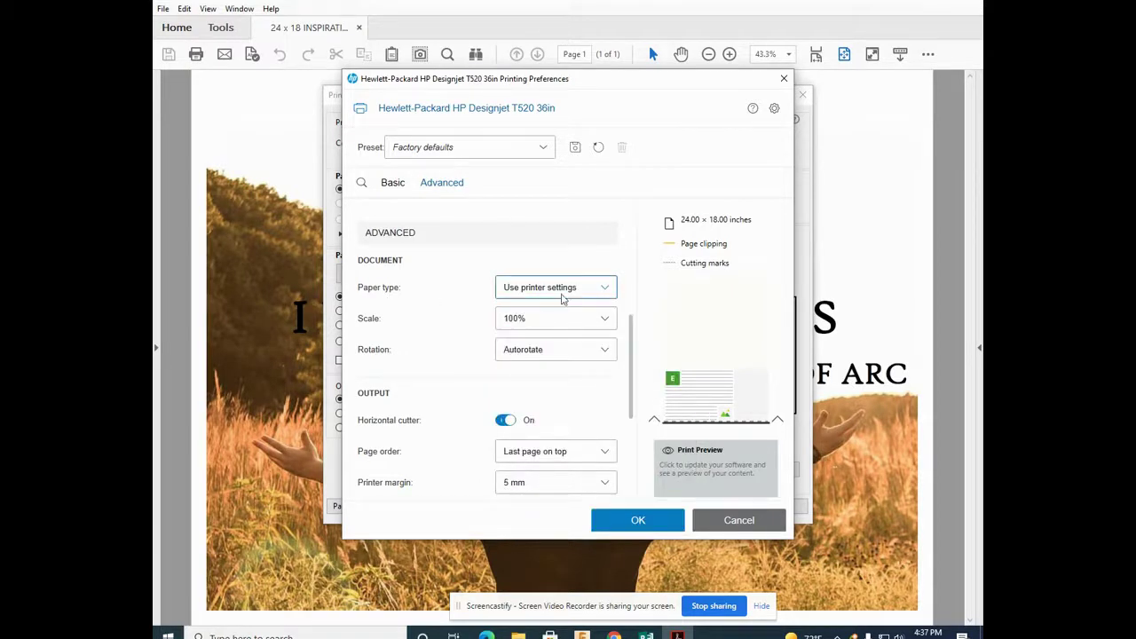
Step: Keep rotation on Autorotate and apply the Arch C landscape printer preferences
scroll(577, 302, down, 1)
click(601, 301)
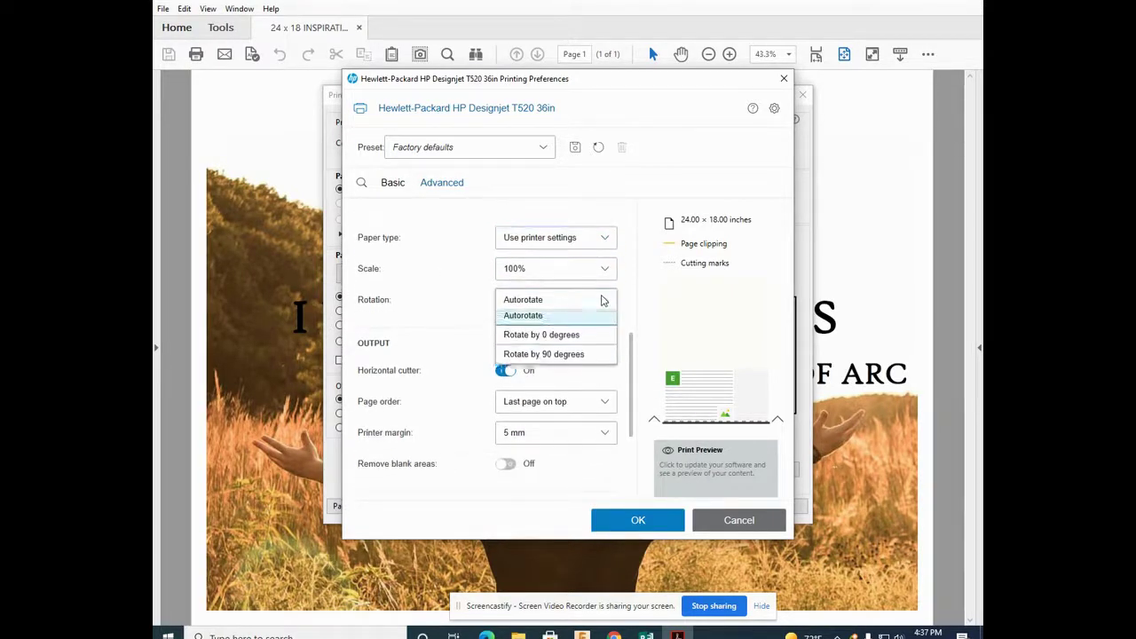
click(631, 349)
drag(633, 349, 630, 207)
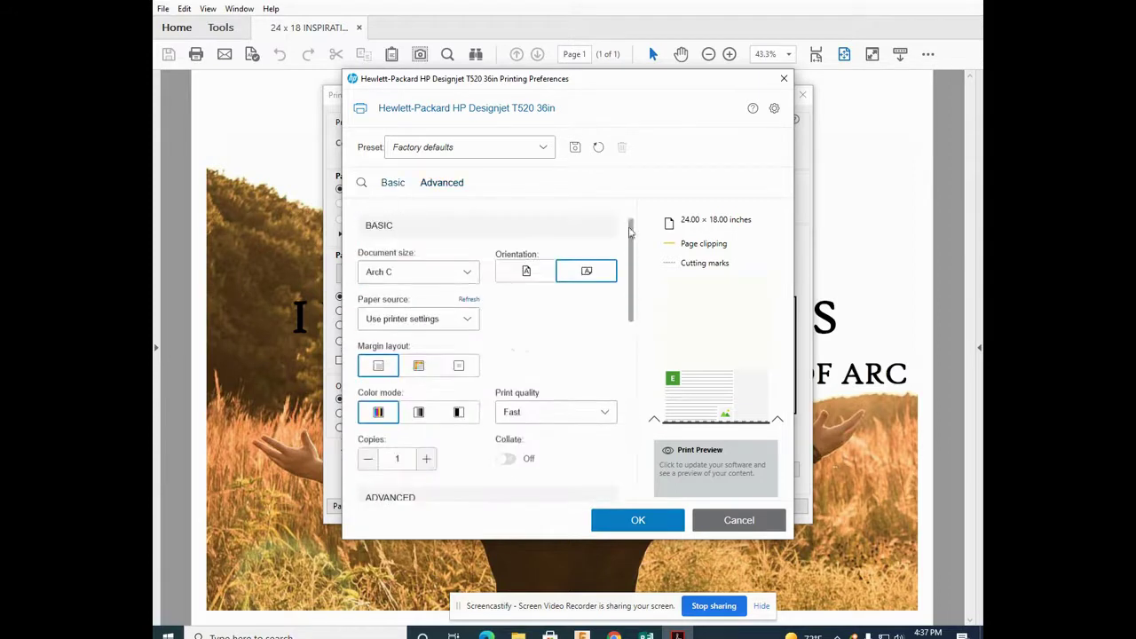
click(637, 520)
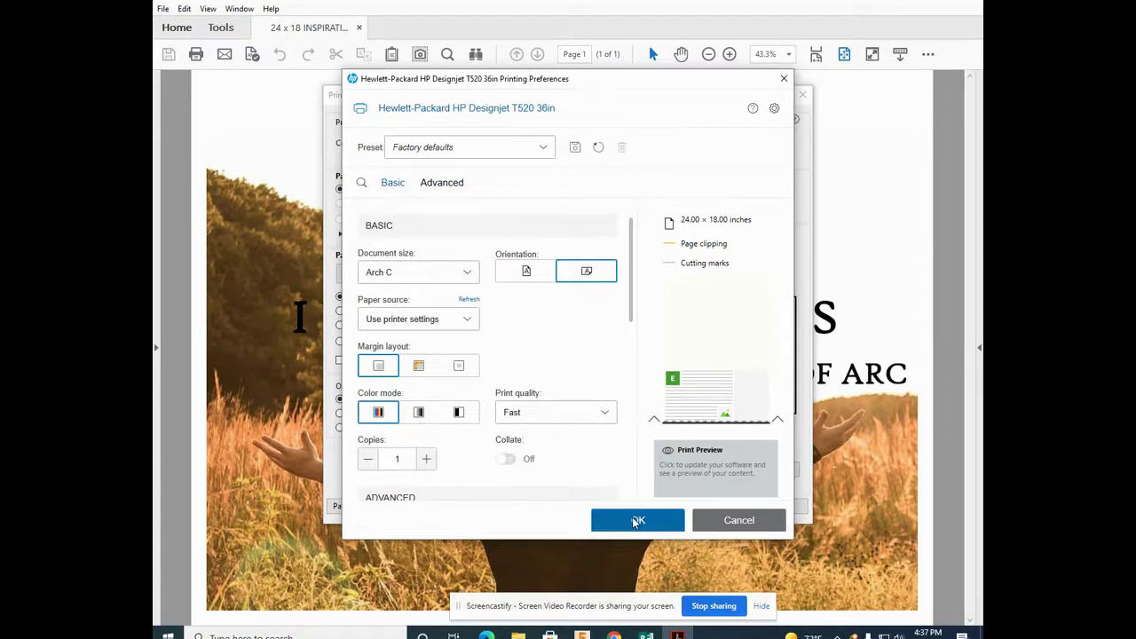